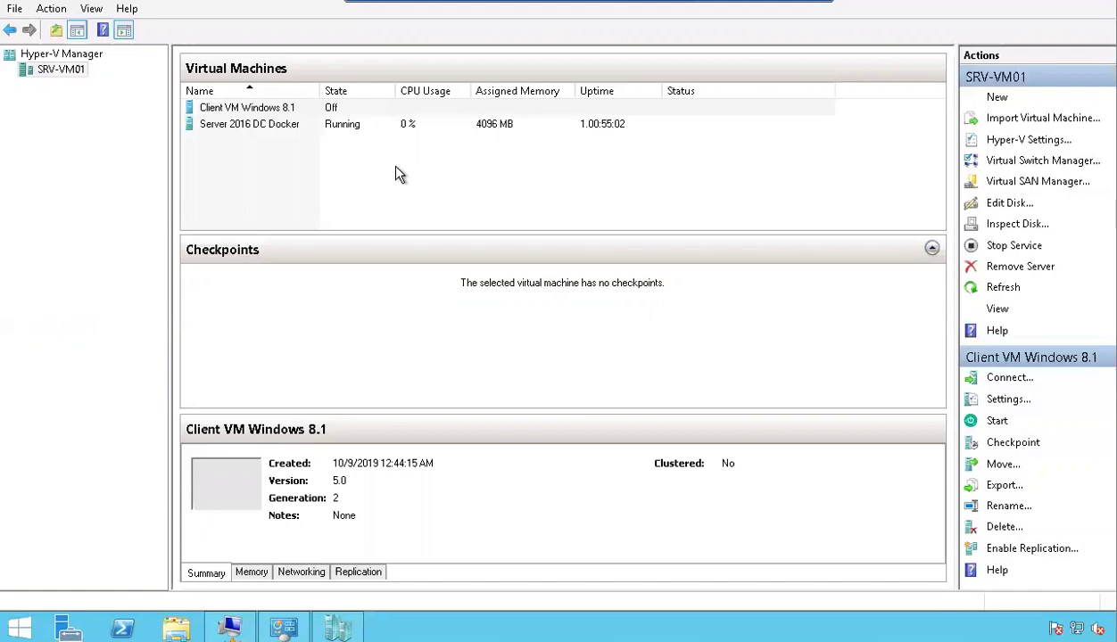
Step: Open the settings of the Client VM Windows 8.1 virtual machine
{"action": "left_click", "coordinate": [281, 108]}
{"action": "left_click", "coordinate": [281, 108]}
{"action": "right_click", "coordinate": [279, 110]}
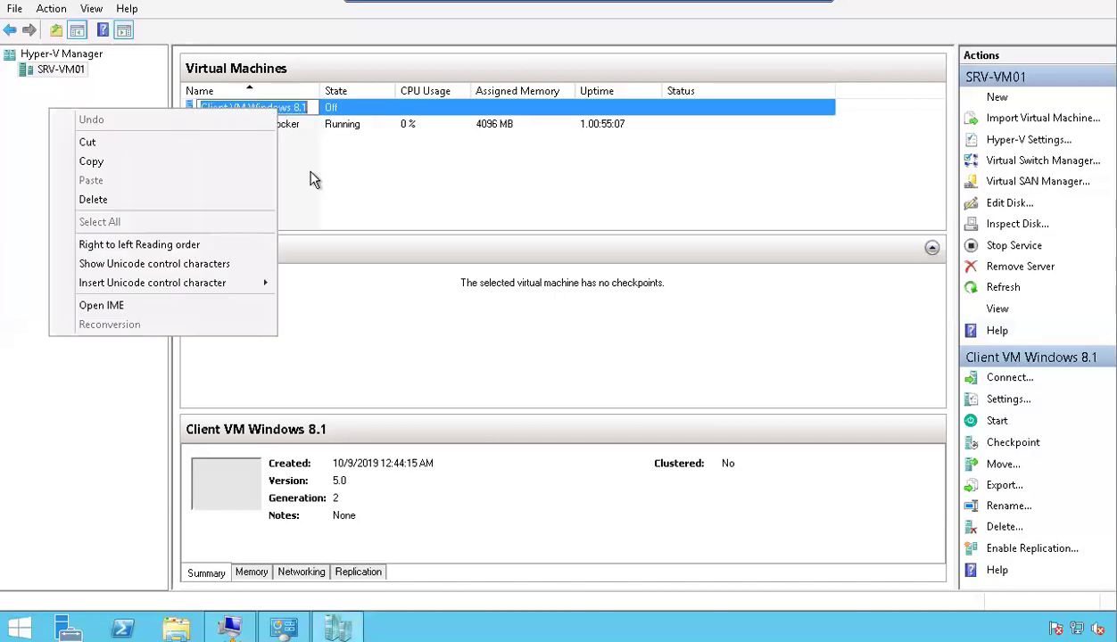
{"action": "left_click", "coordinate": [305, 160]}
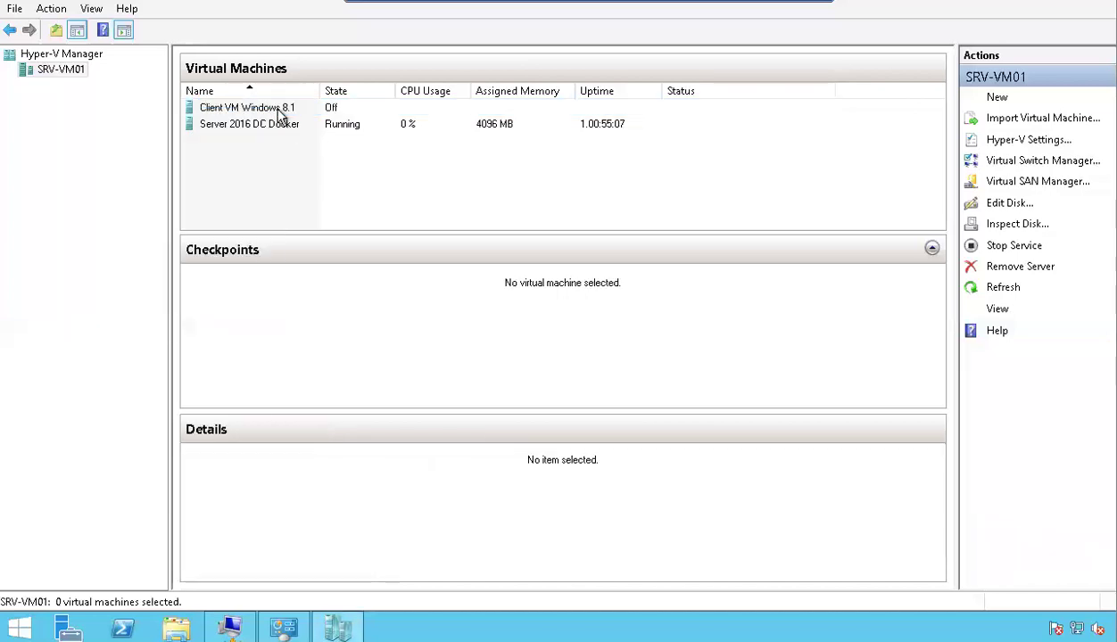
{"action": "right_click", "coordinate": [277, 109]}
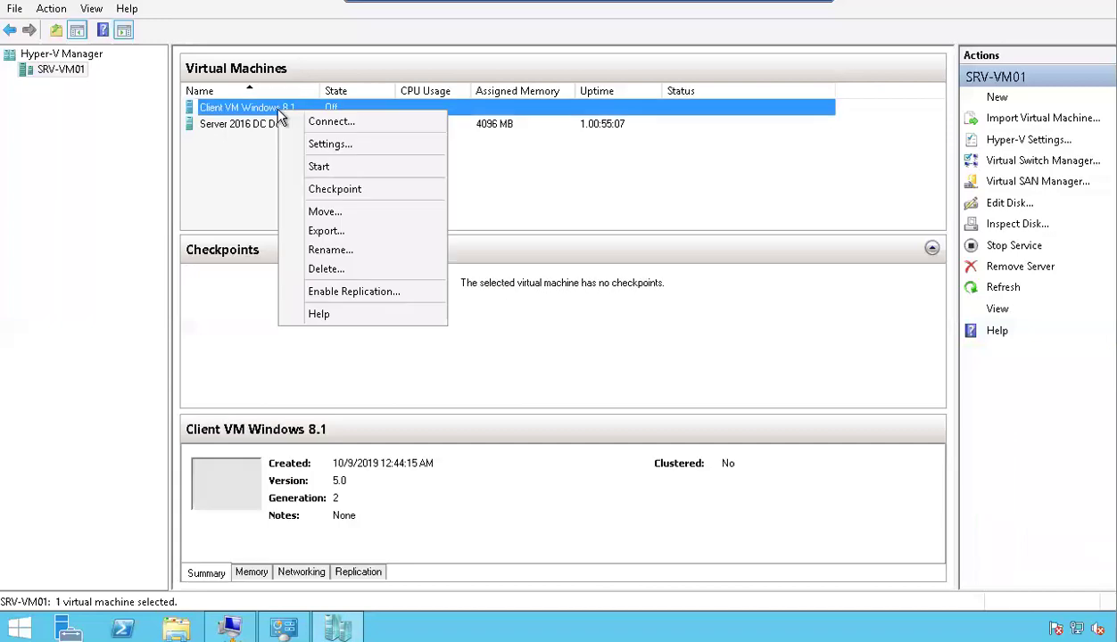
{"action": "left_click", "coordinate": [336, 145]}
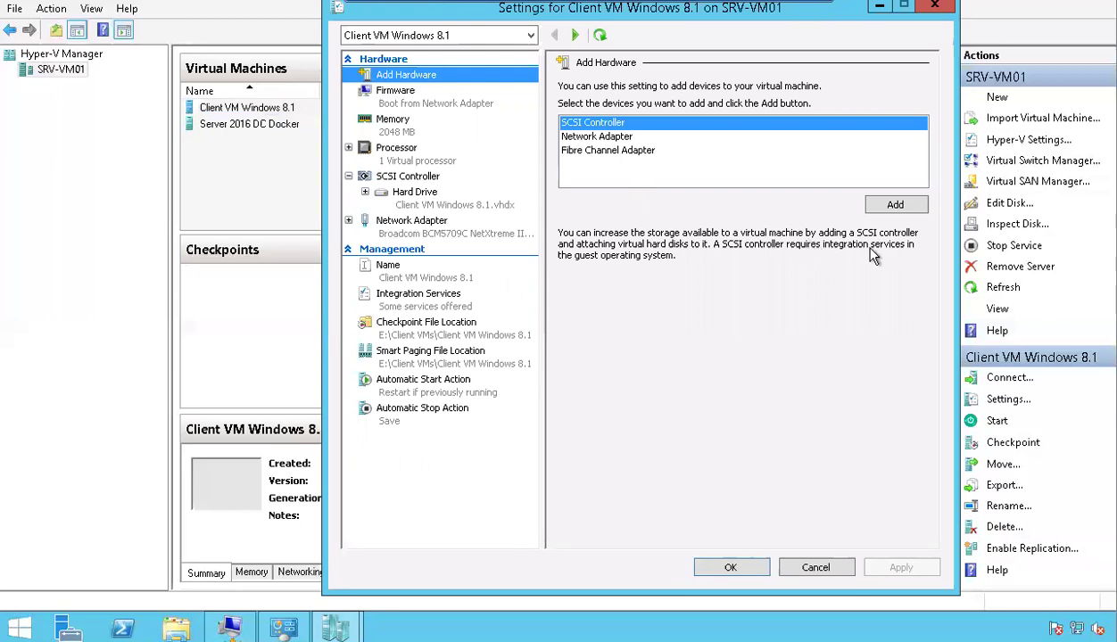
Step: Add a SCSI controller with a DVD drive attached to it and apply the change
{"action": "left_click", "coordinate": [883, 209]}
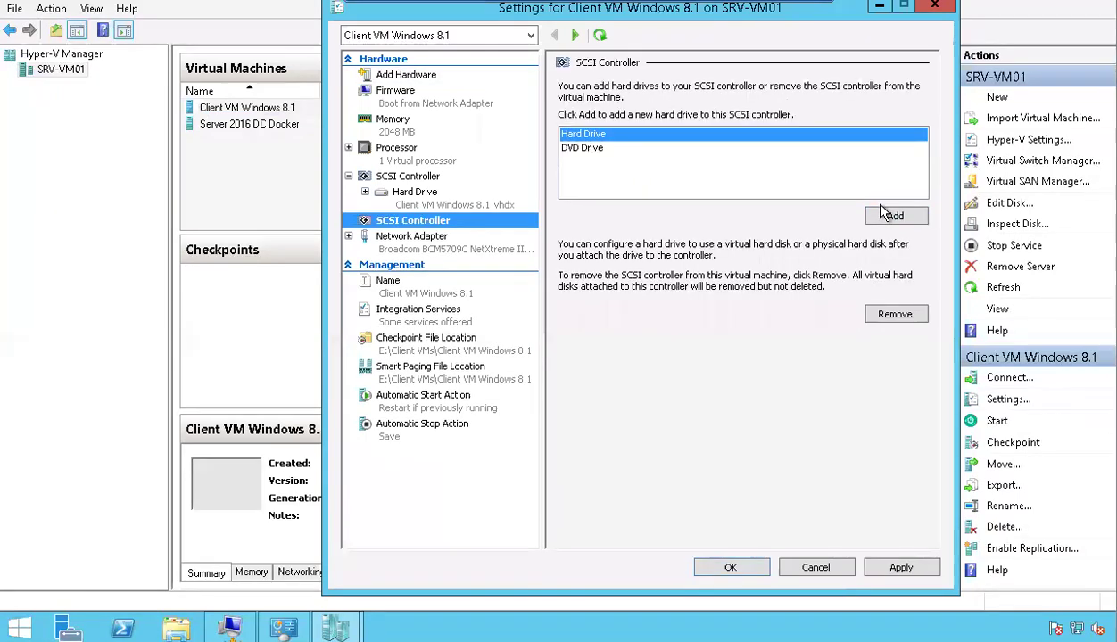
{"action": "left_click", "coordinate": [586, 149]}
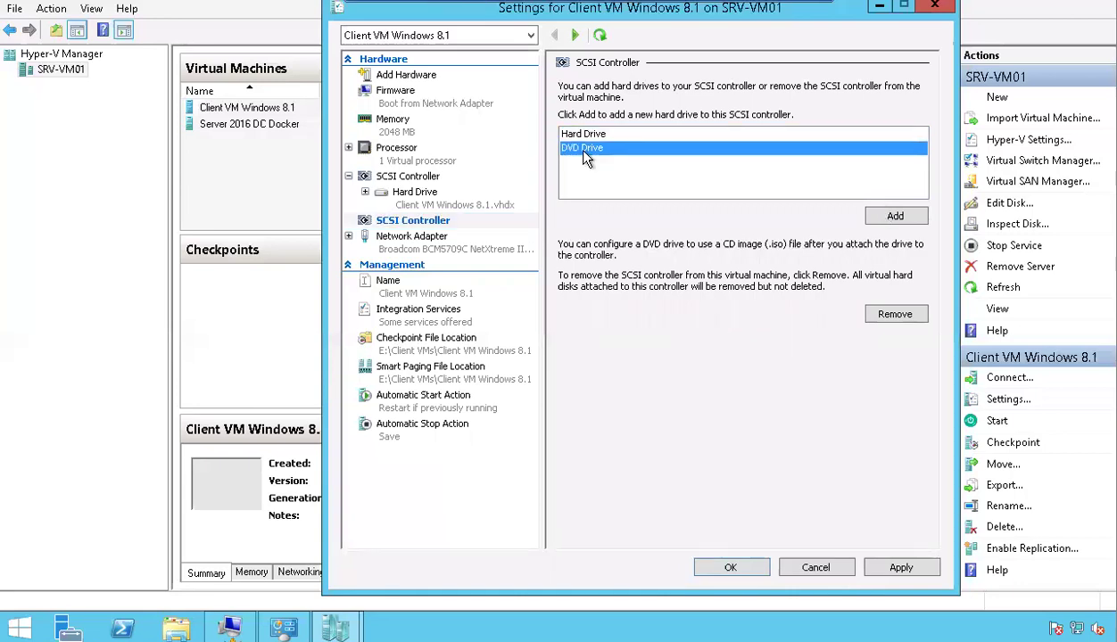
{"action": "left_click", "coordinate": [894, 217]}
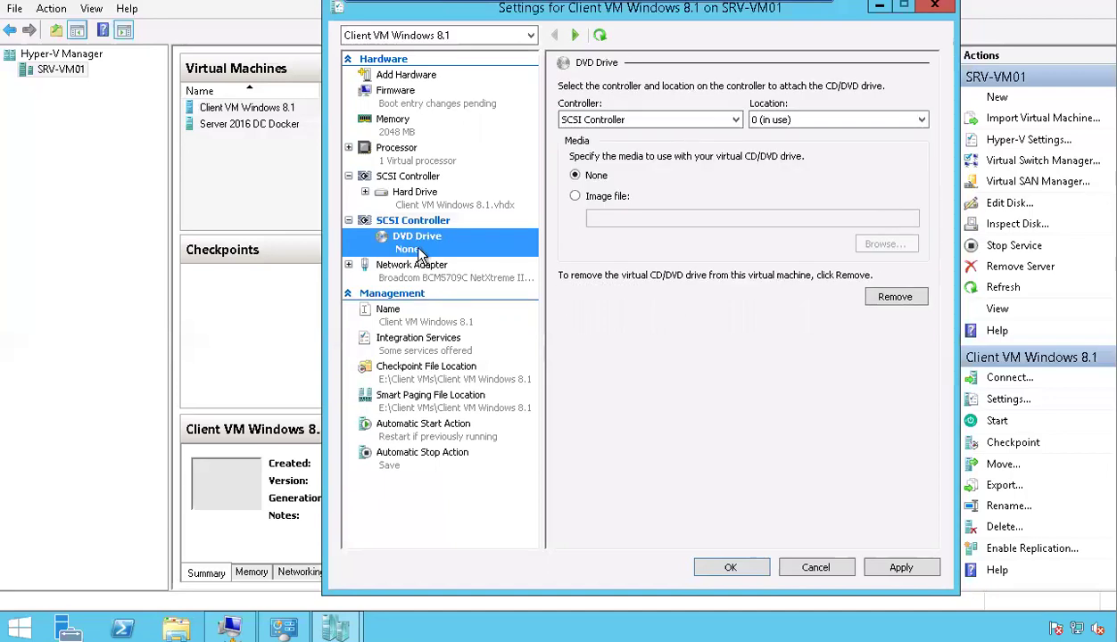
{"action": "left_click", "coordinate": [667, 122]}
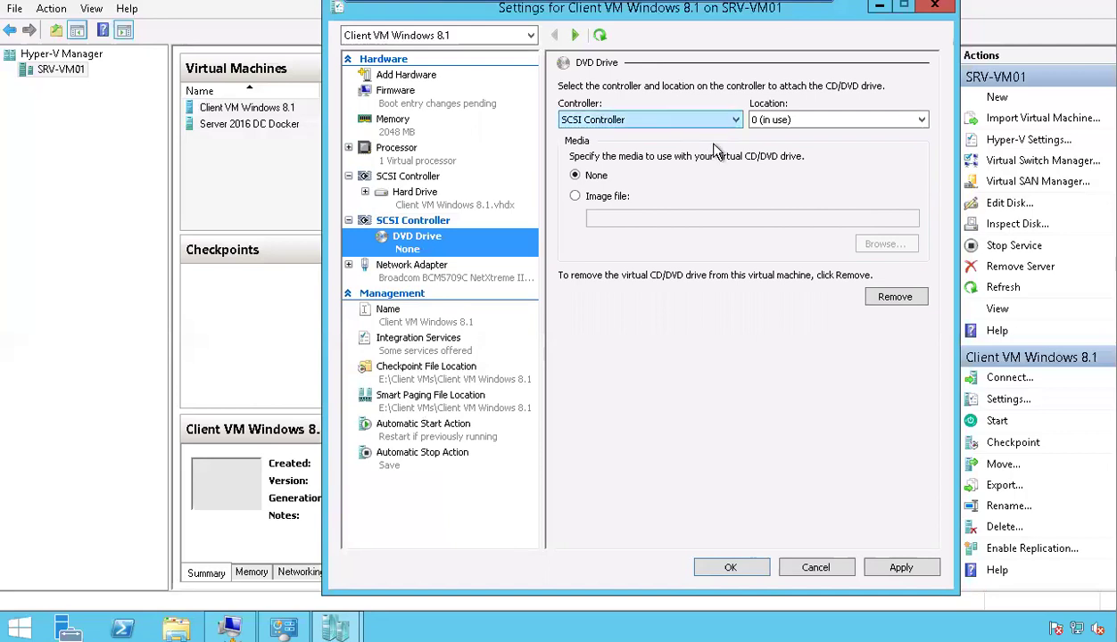
{"action": "left_click", "coordinate": [901, 567]}
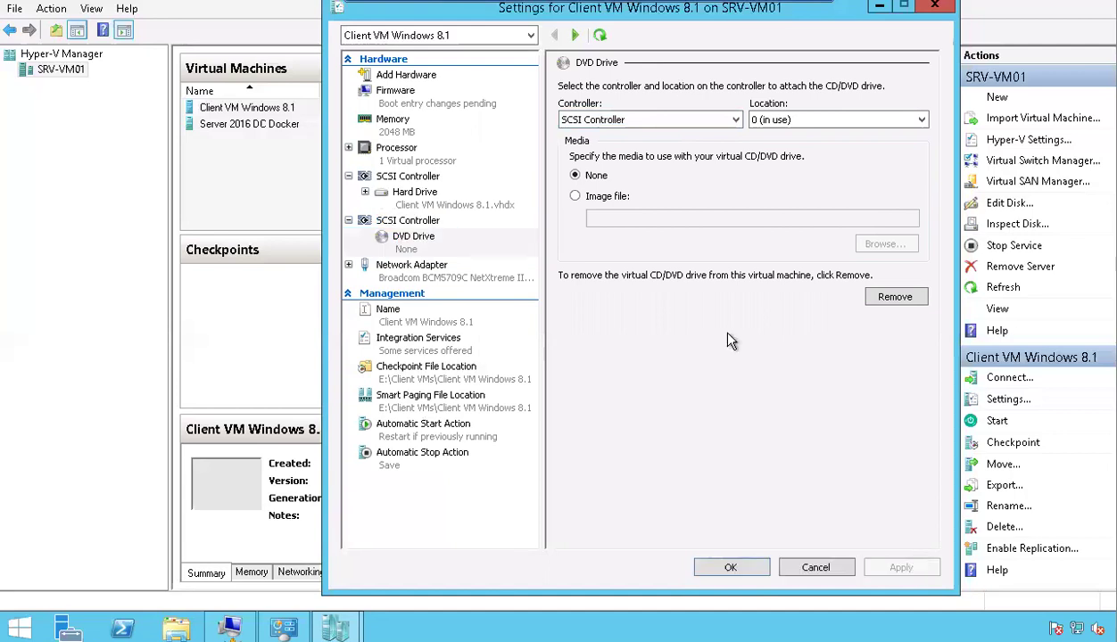
{"action": "left_click", "coordinate": [419, 242]}
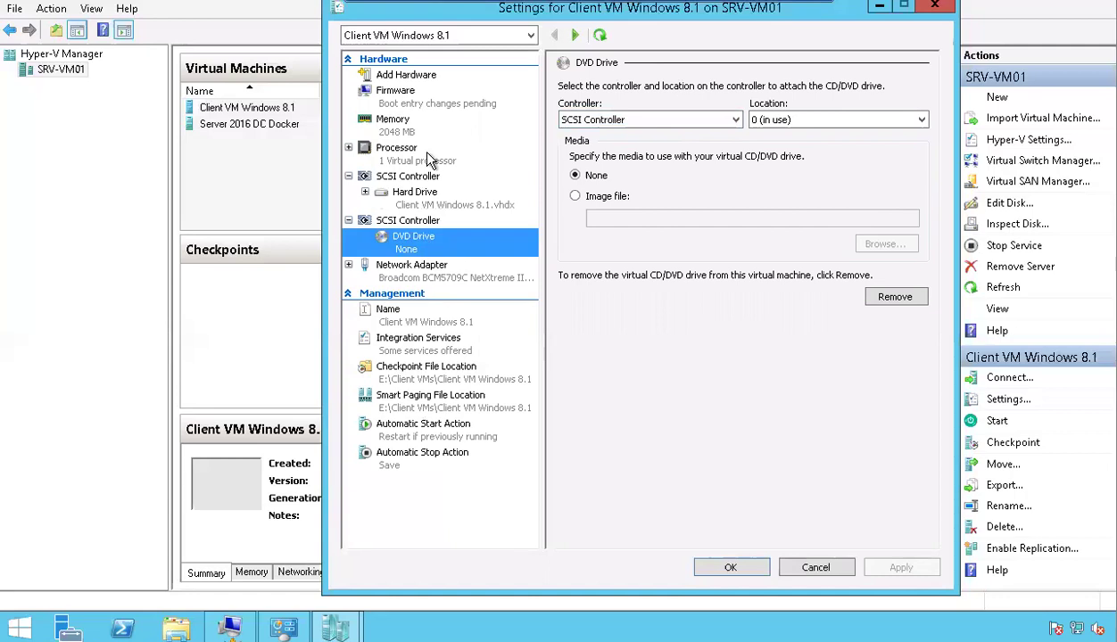
Step: Add another SCSI controller to the virtual machine and attach a hard drive to it
{"action": "left_click", "coordinate": [406, 79]}
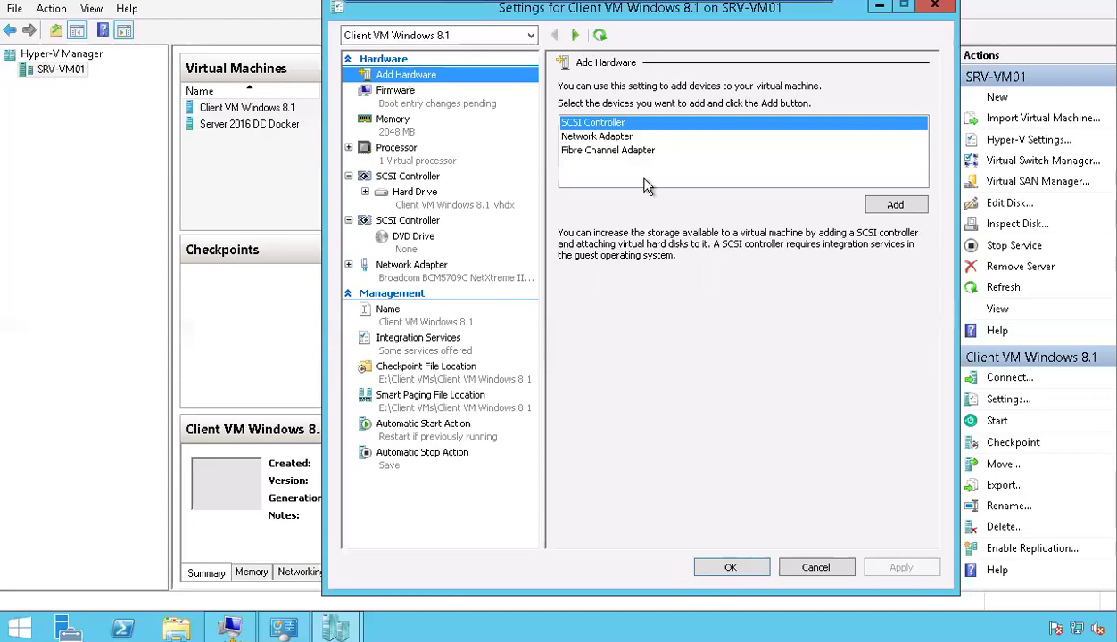
{"action": "left_click", "coordinate": [910, 211]}
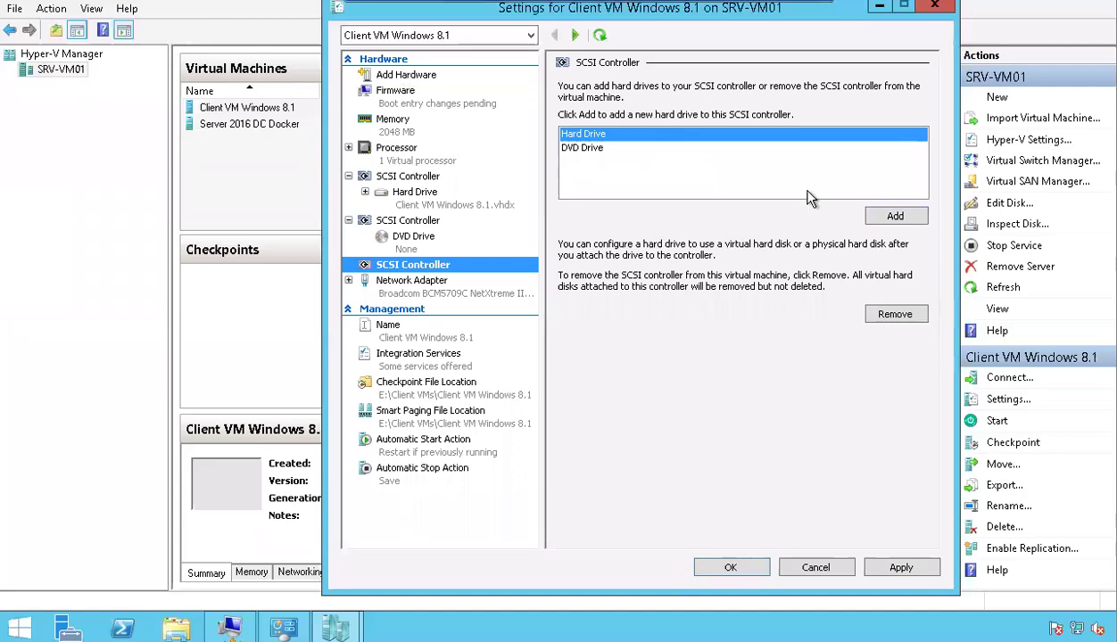
{"action": "left_click", "coordinate": [894, 219]}
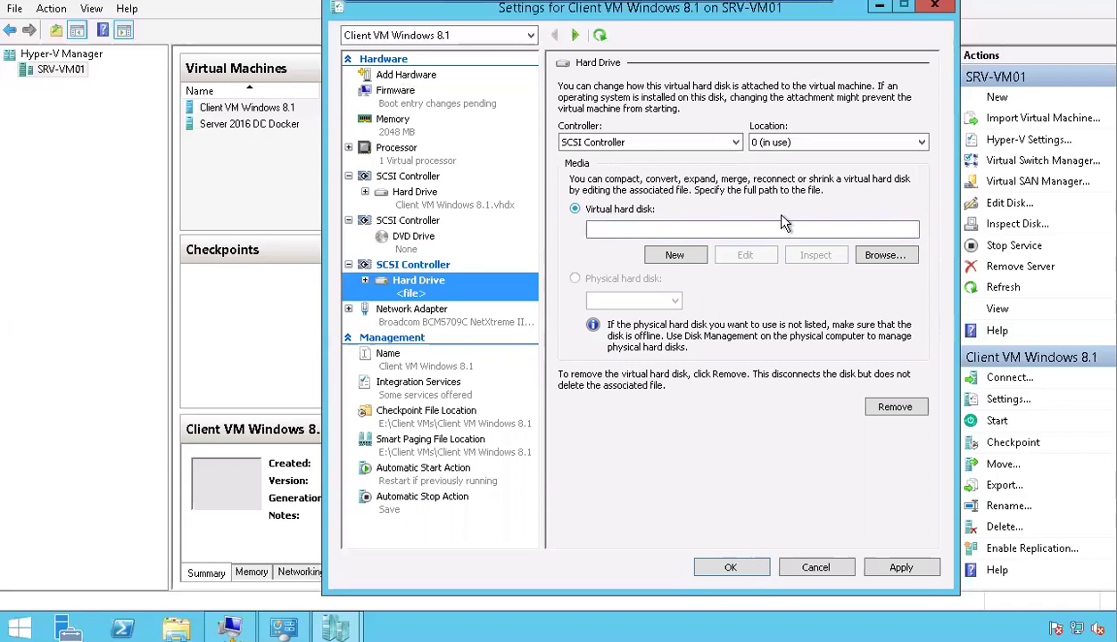
{"action": "left_click", "coordinate": [896, 259]}
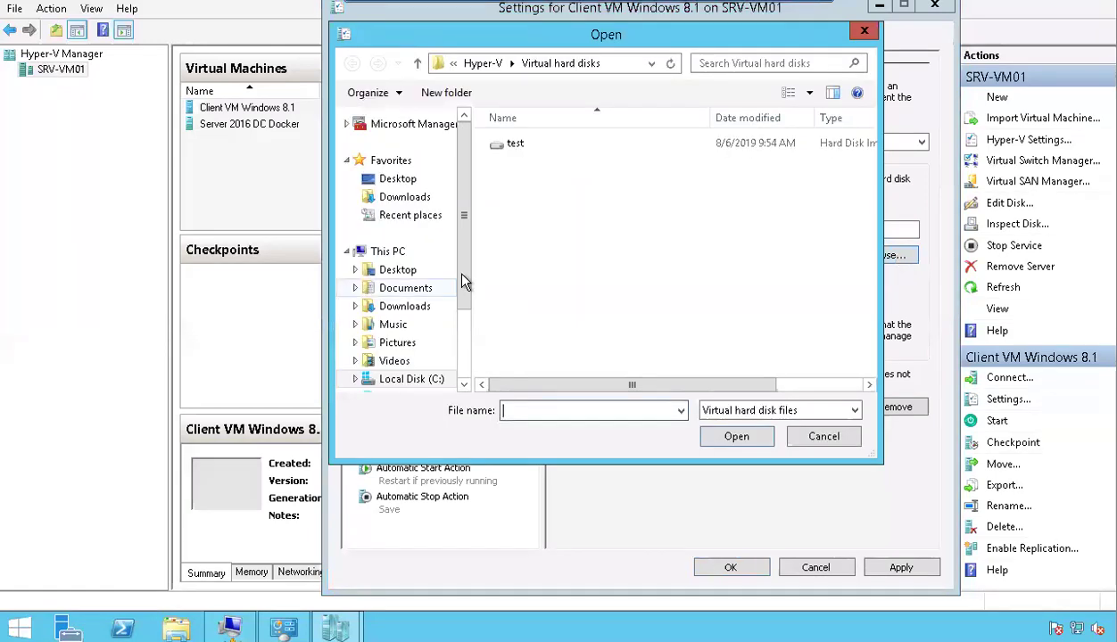
{"action": "scroll", "coordinate": [466, 317], "scroll_direction": "down", "scroll_amount": 3}
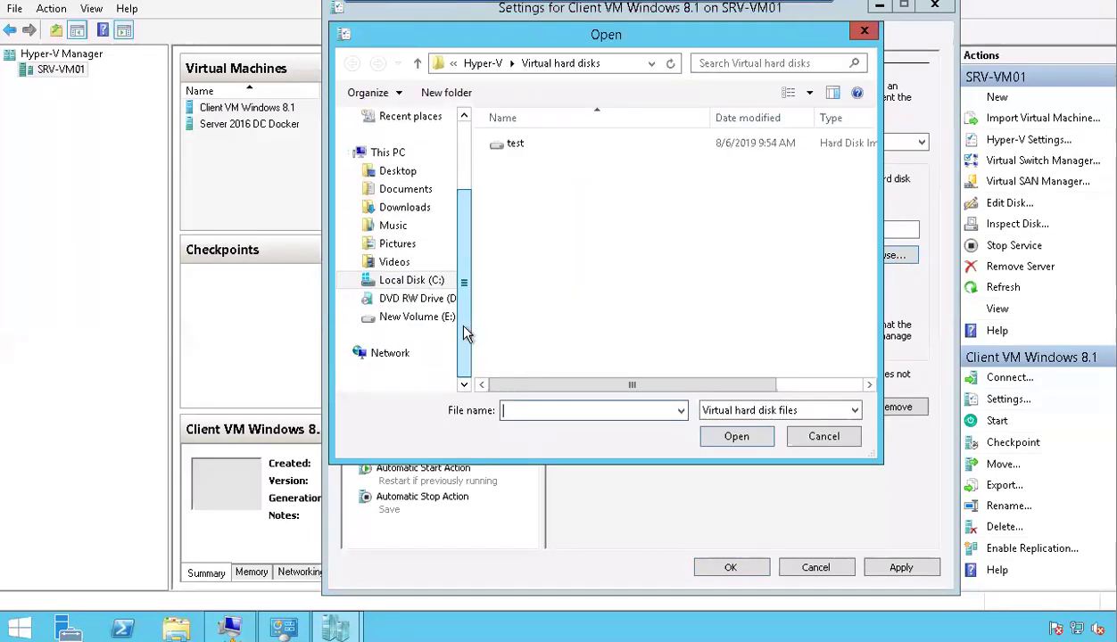
{"action": "left_click", "coordinate": [413, 319]}
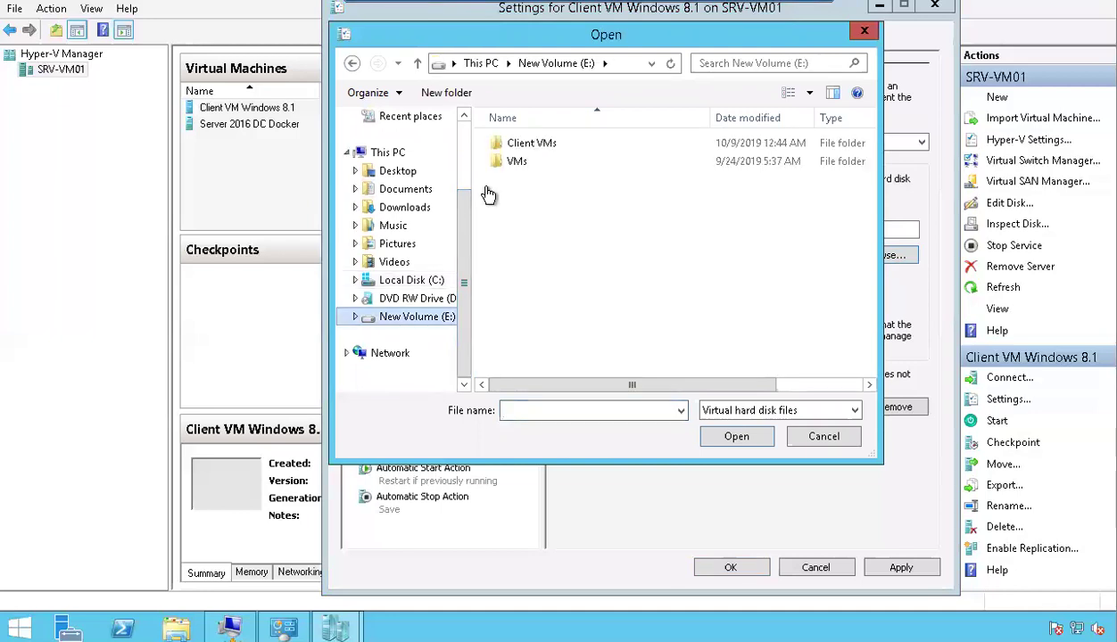
{"action": "double_click", "coordinate": [526, 144]}
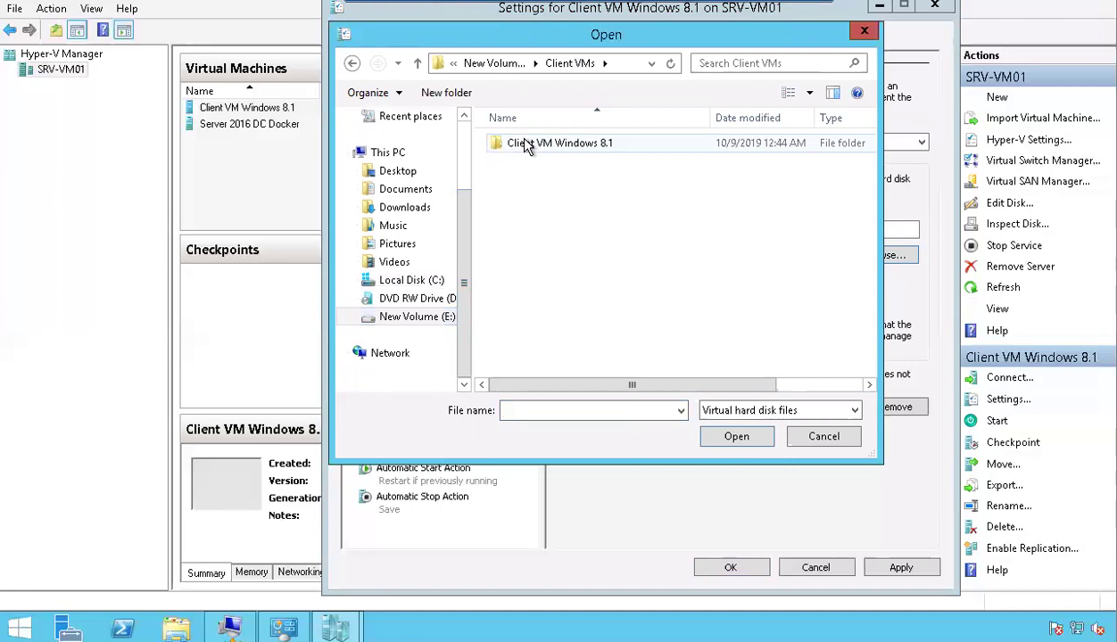
{"action": "double_click", "coordinate": [526, 145]}
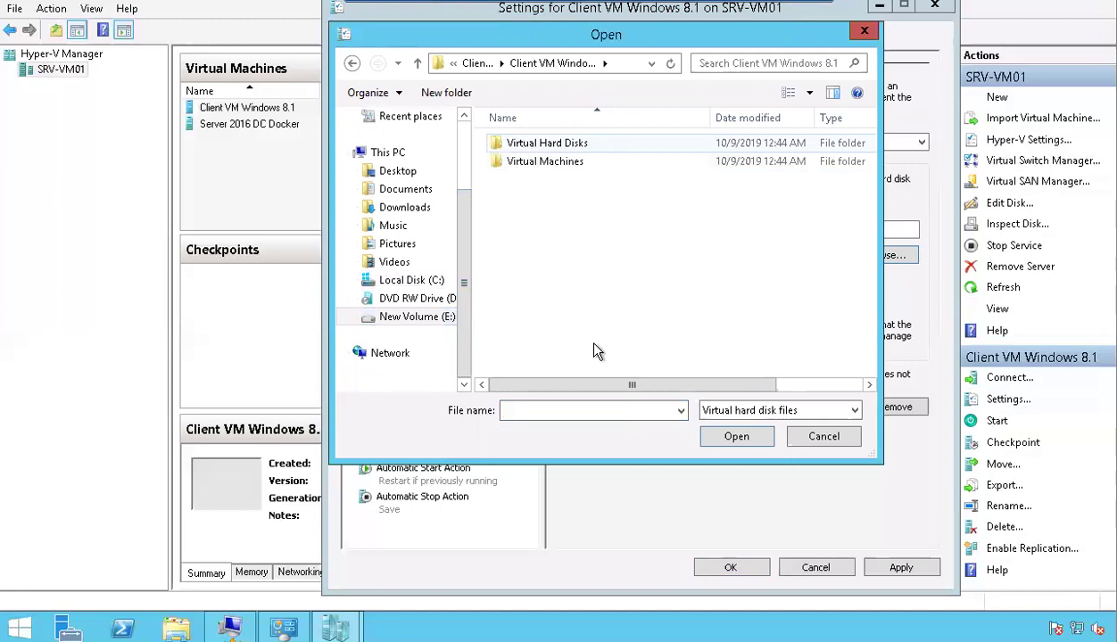
{"action": "left_click", "coordinate": [601, 409]}
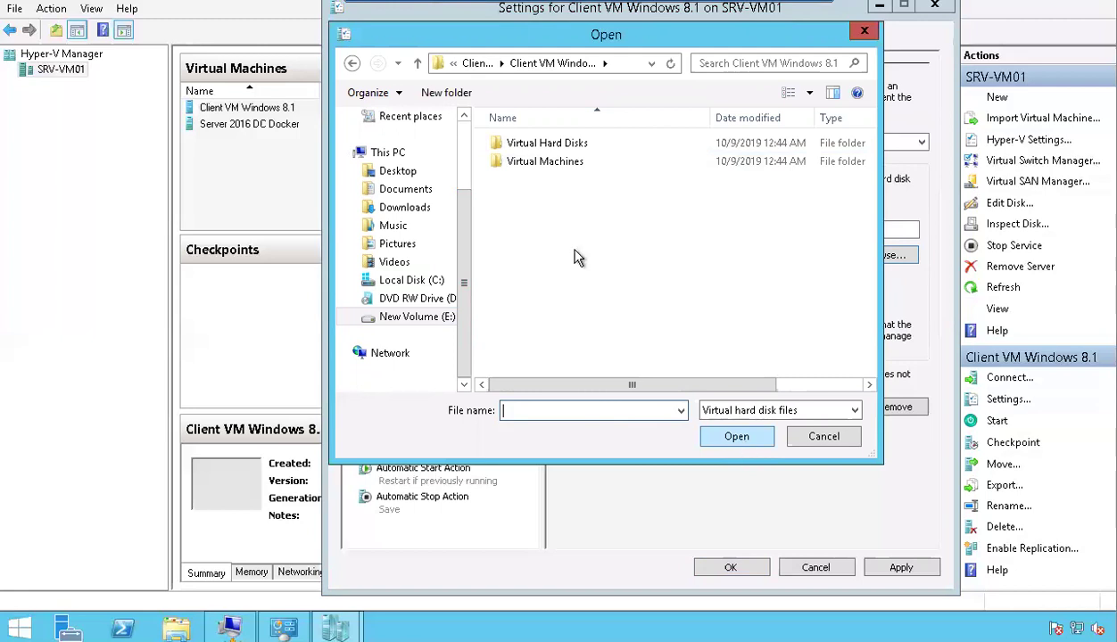
{"action": "double_click", "coordinate": [552, 145]}
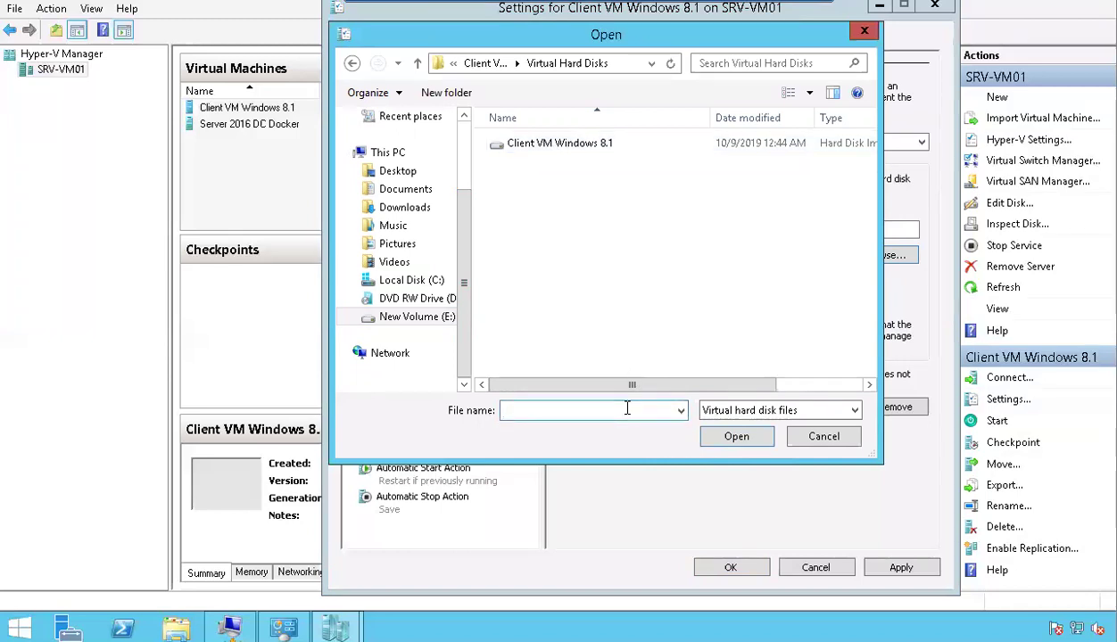
{"action": "left_click", "coordinate": [811, 445]}
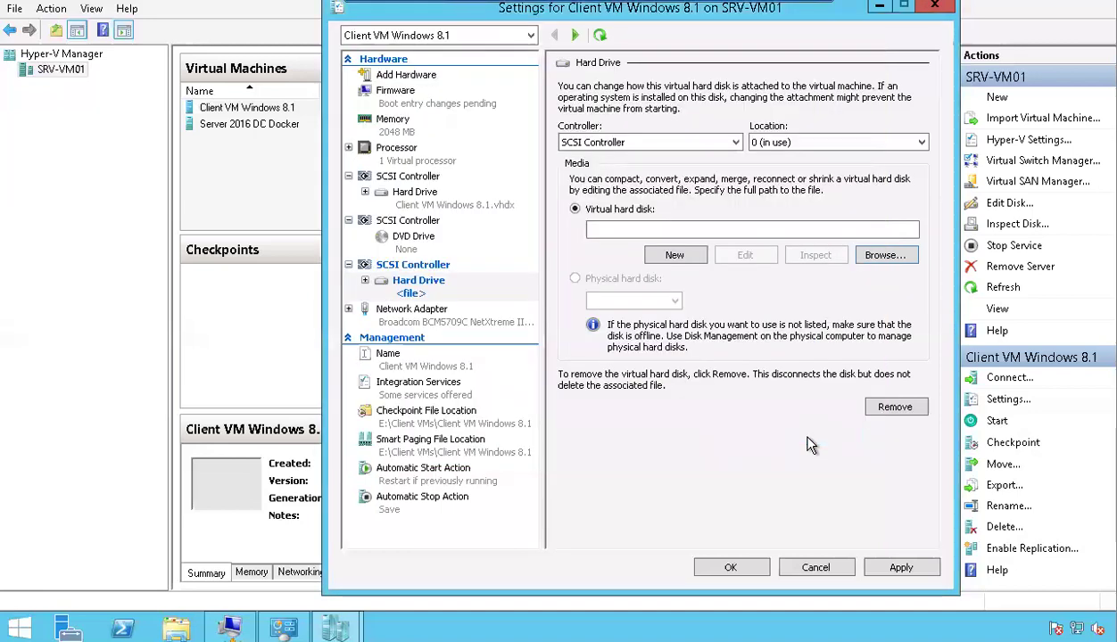
Step: Start a new dynamically expanding virtual hard disk for the added hard drive and name it Disk 2
{"action": "left_click", "coordinate": [675, 256]}
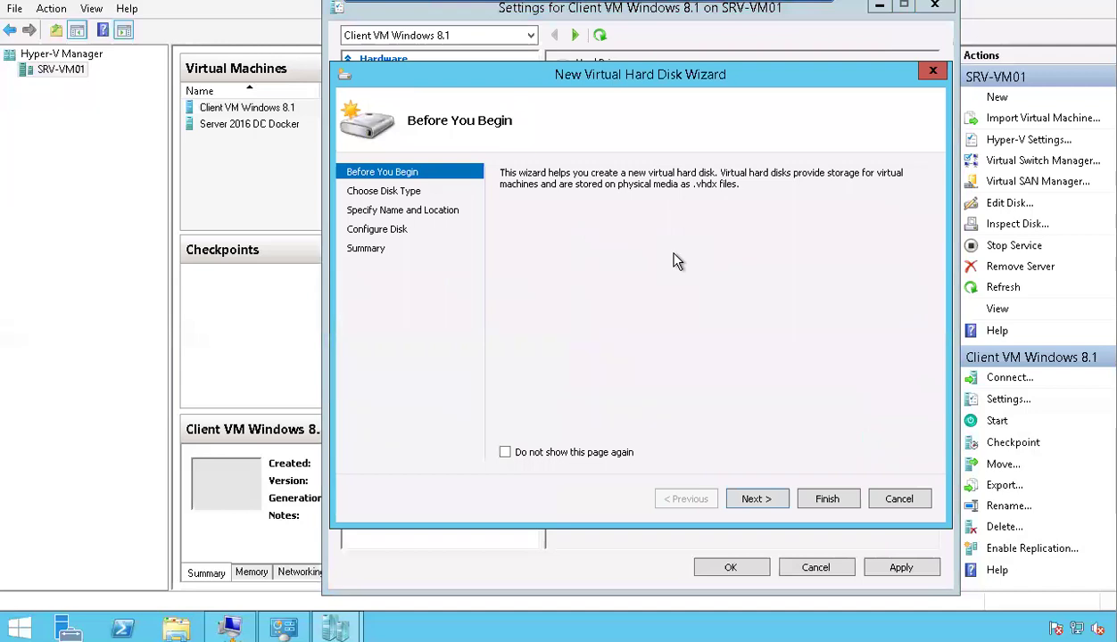
{"action": "left_click", "coordinate": [756, 499]}
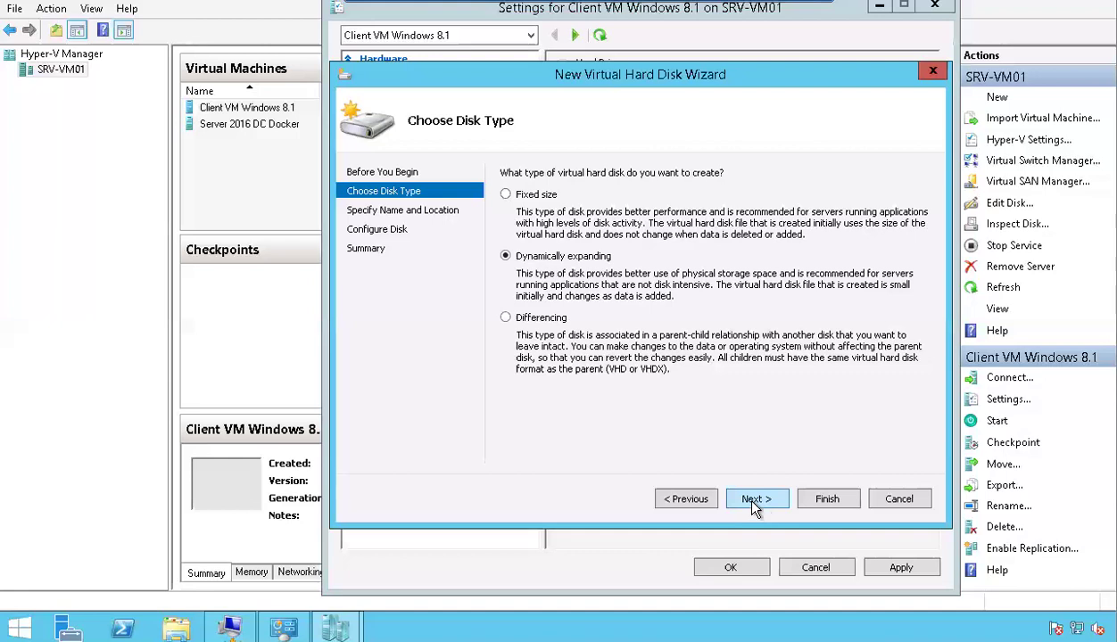
{"action": "left_click", "coordinate": [752, 503]}
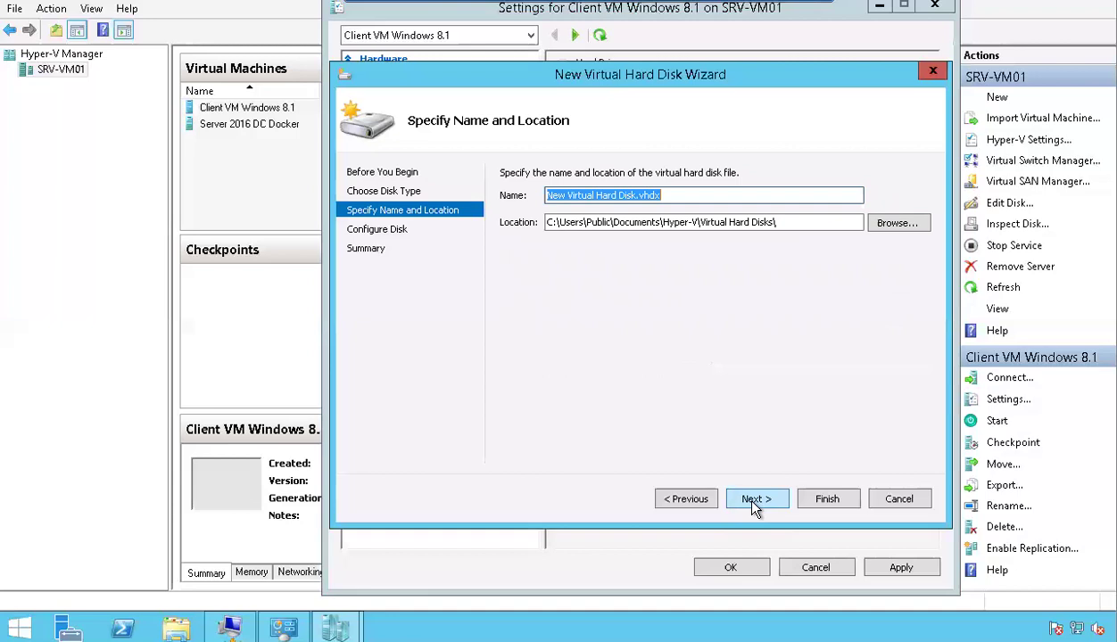
{"action": "type", "text": "D"}
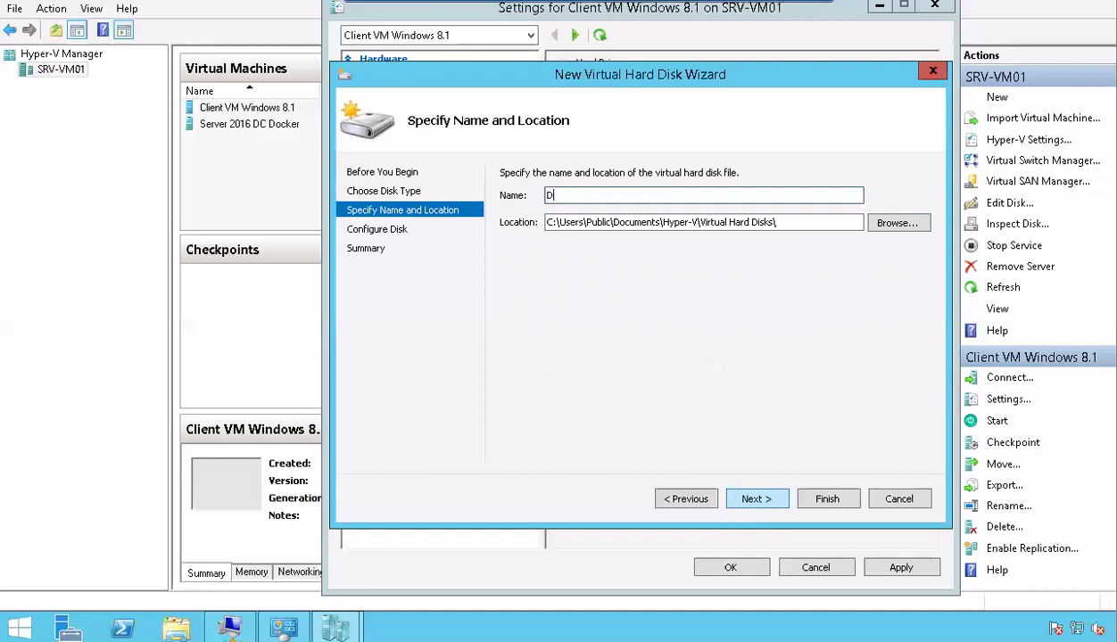
{"action": "type", "text": "isk 2"}
Step: Set the new virtual hard disk's location to the E:\Client VMs\Client VM Windows 8.1 folder
{"action": "left_click", "coordinate": [883, 223]}
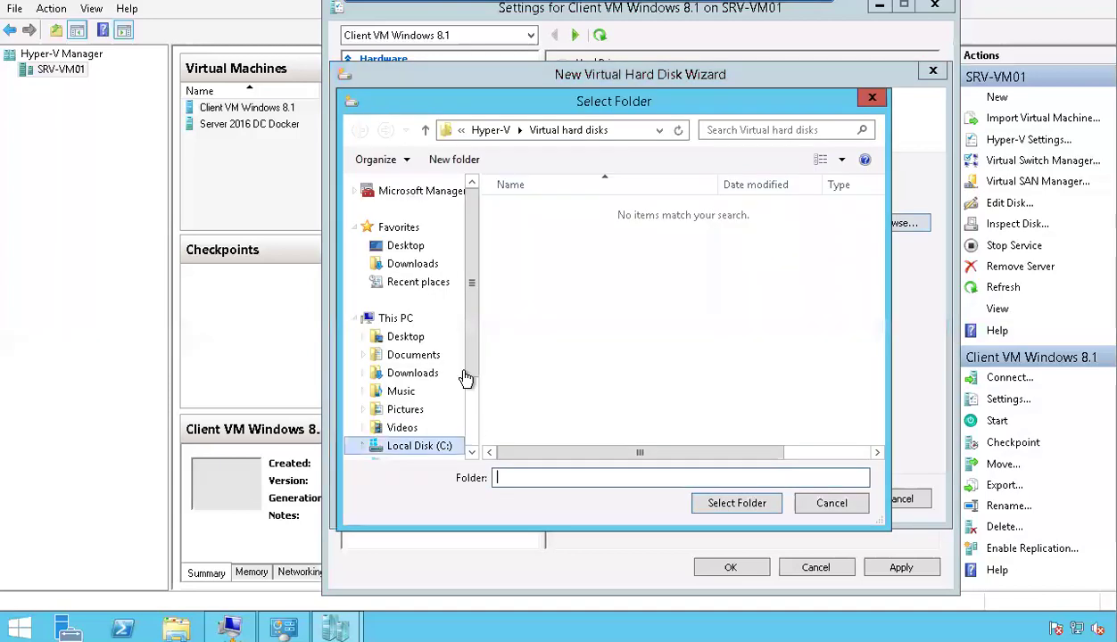
{"action": "scroll", "coordinate": [458, 406], "scroll_direction": "down", "scroll_amount": 2}
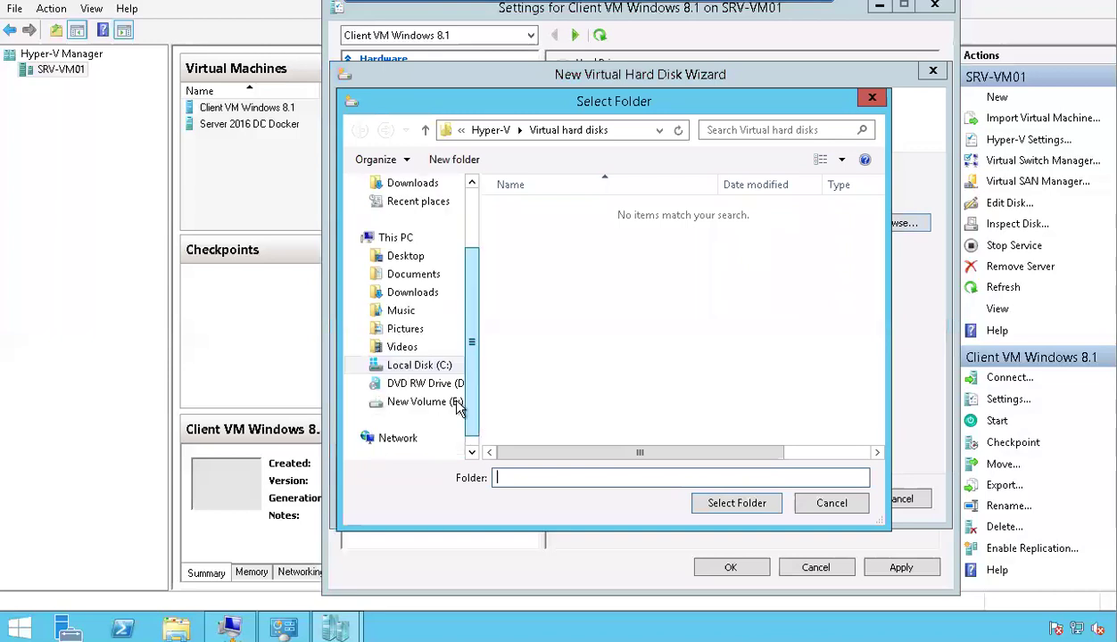
{"action": "scroll", "coordinate": [455, 393], "scroll_direction": "down", "scroll_amount": 1}
{"action": "left_click", "coordinate": [451, 386]}
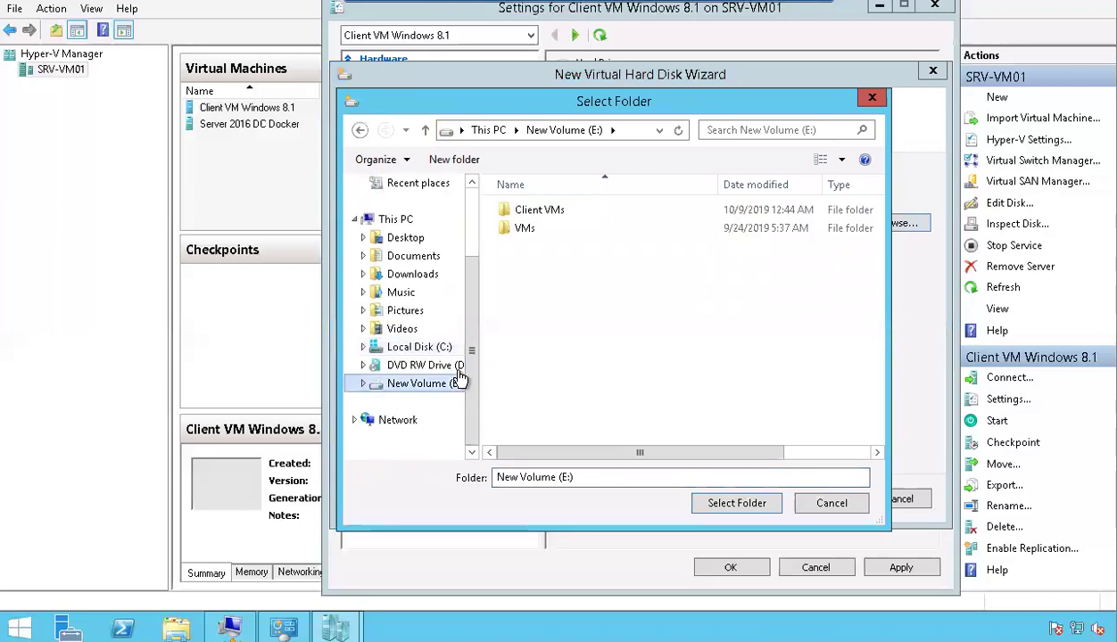
{"action": "double_click", "coordinate": [546, 210]}
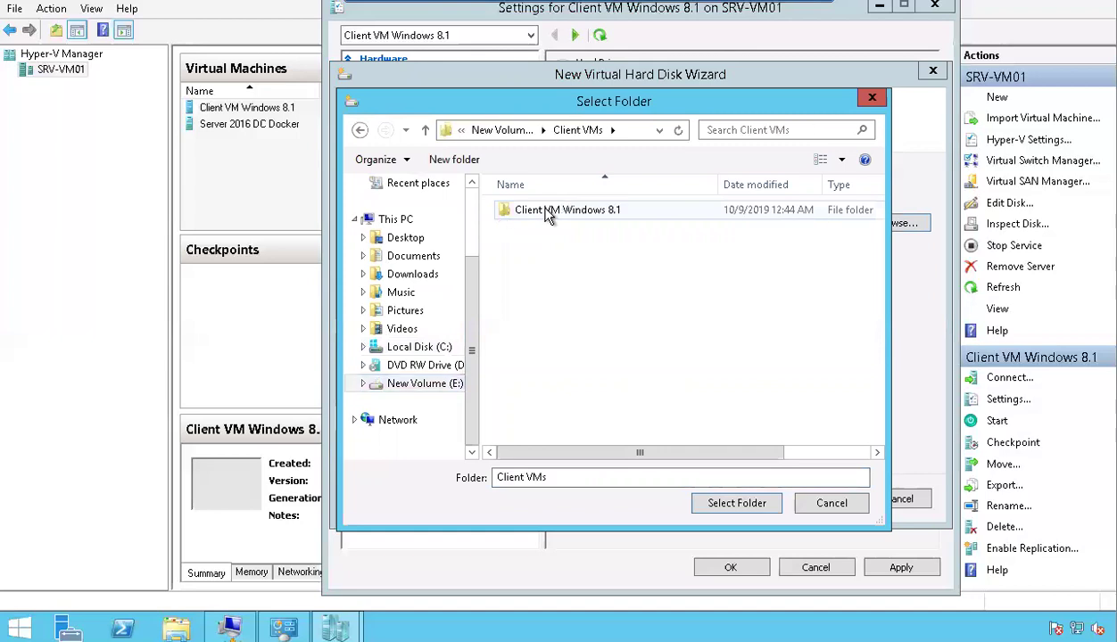
{"action": "double_click", "coordinate": [549, 212]}
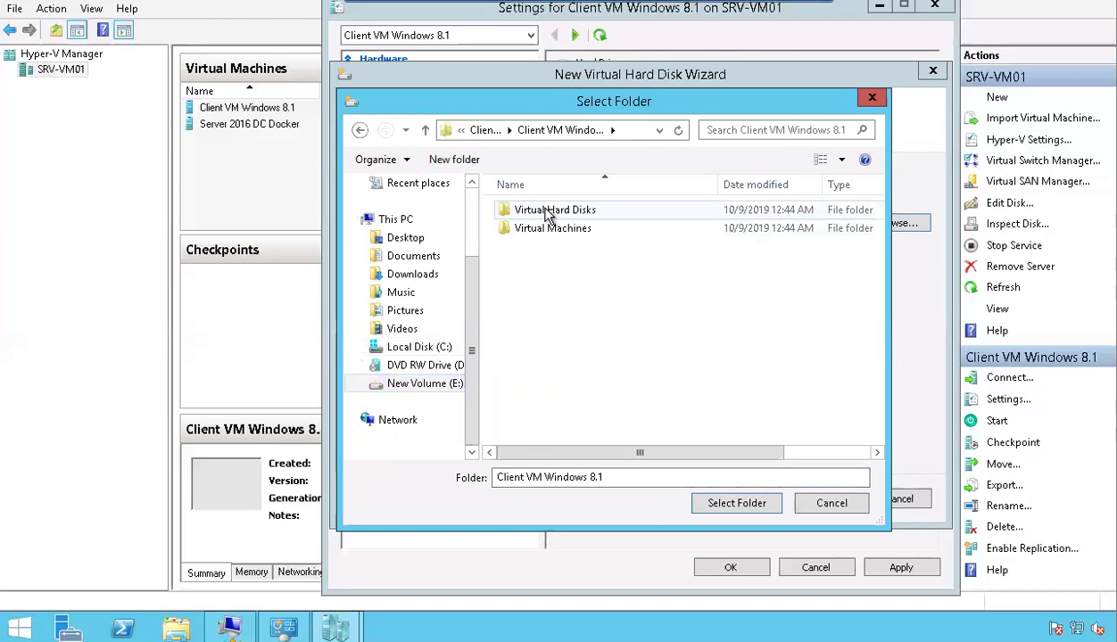
{"action": "left_click", "coordinate": [745, 505]}
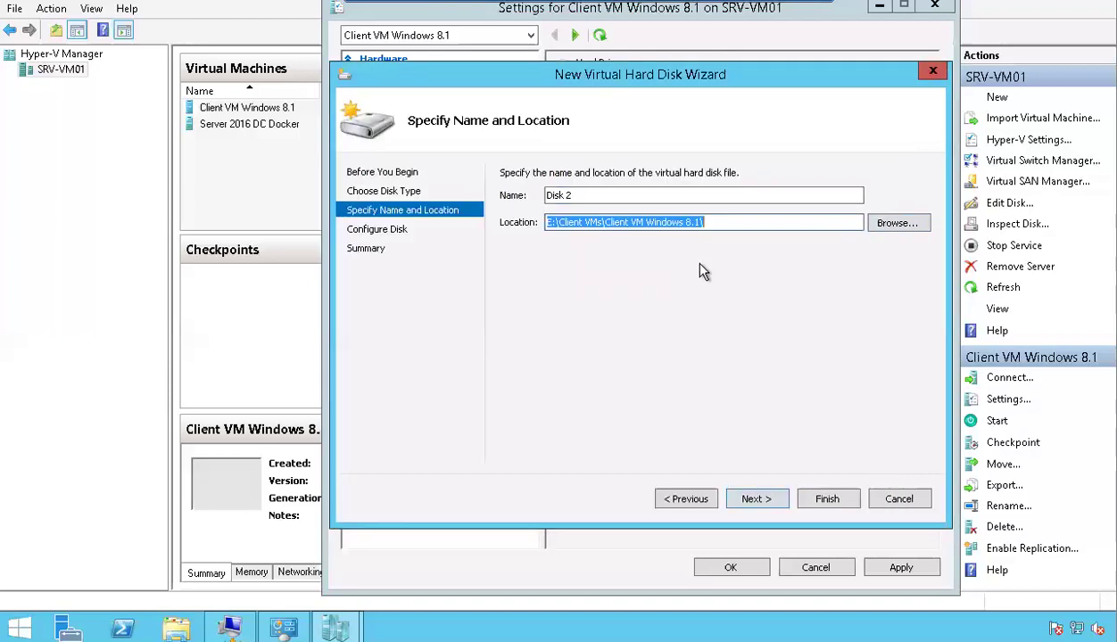
{"action": "left_click", "coordinate": [769, 504]}
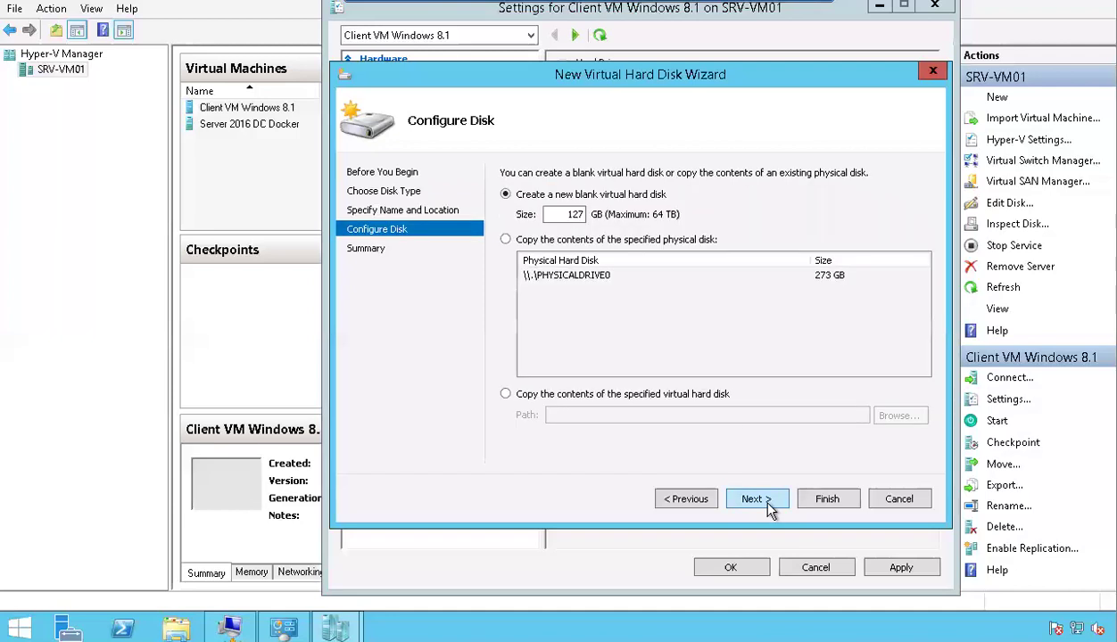
Step: Create the blank virtual hard disk with a size of 50 GB and apply the virtual machine settings
{"action": "left_click", "coordinate": [577, 214]}
{"action": "double_click", "coordinate": [578, 214]}
{"action": "type", "text": "50"}
{"action": "left_click", "coordinate": [772, 503]}
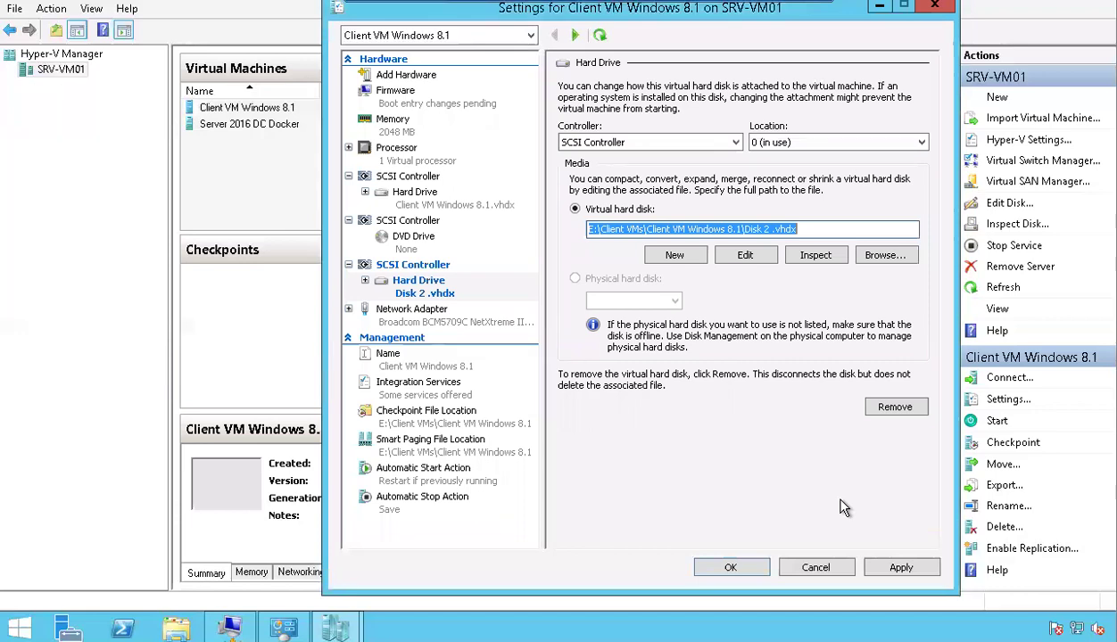
{"action": "left_click", "coordinate": [429, 297]}
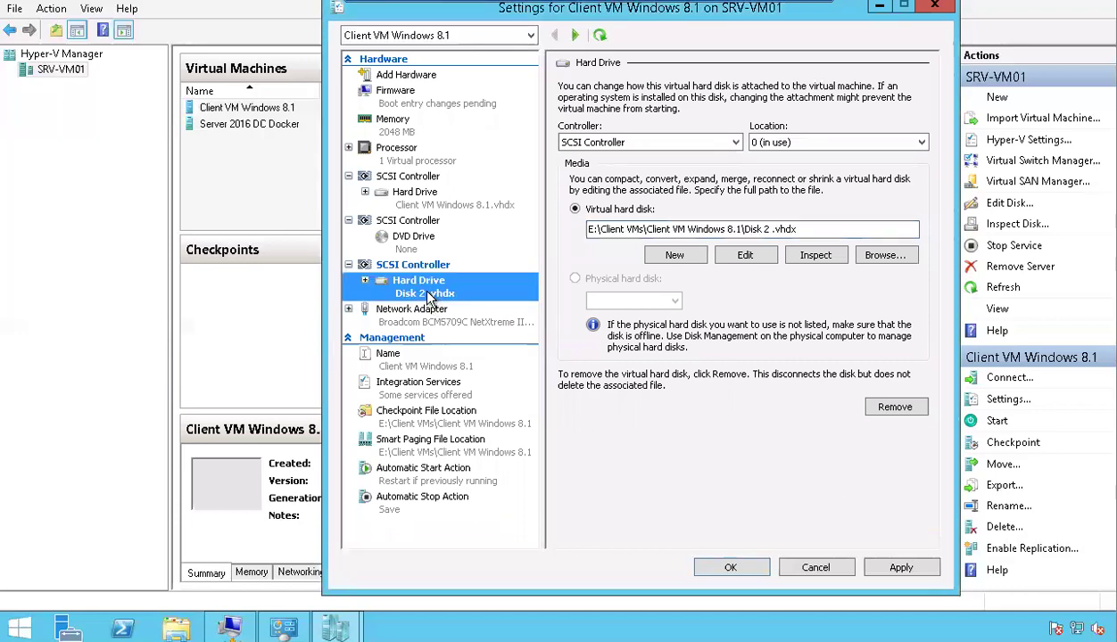
{"action": "left_click", "coordinate": [902, 568]}
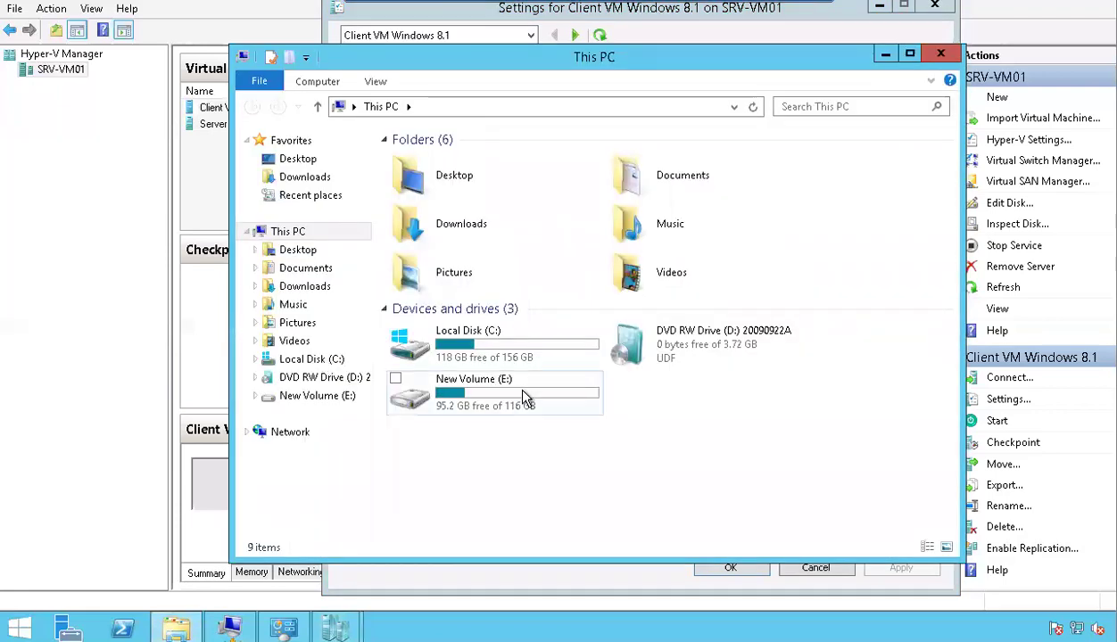
Step: Check the E:\Client VMs\Client VM Windows 8.1 folder for the new Disk 2 file and return to the virtual machine settings
{"action": "double_click", "coordinate": [527, 398]}
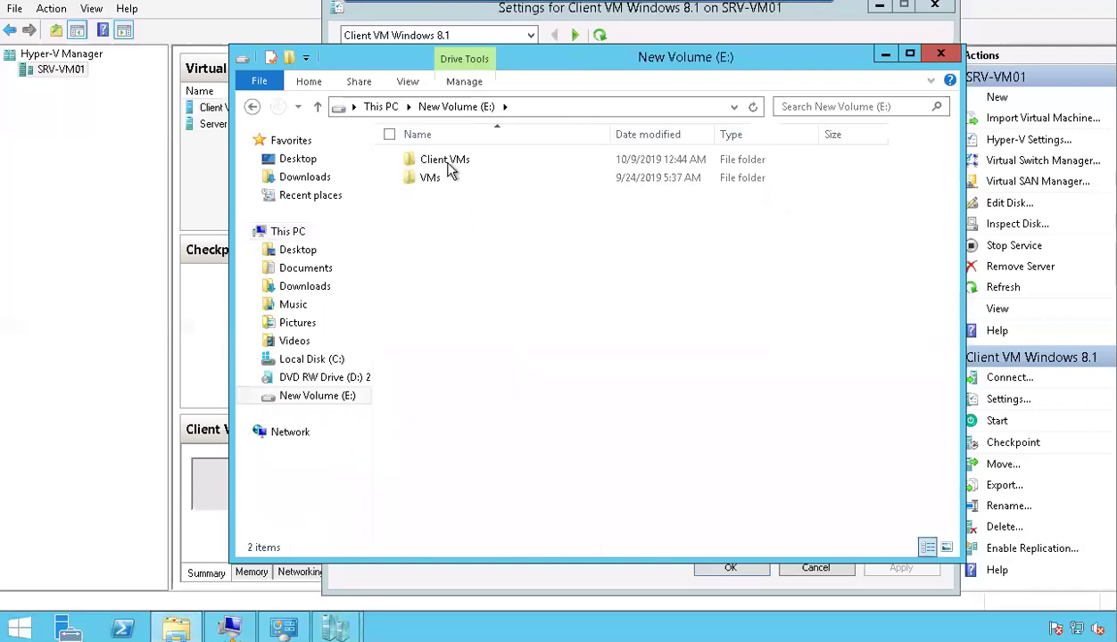
{"action": "double_click", "coordinate": [446, 161]}
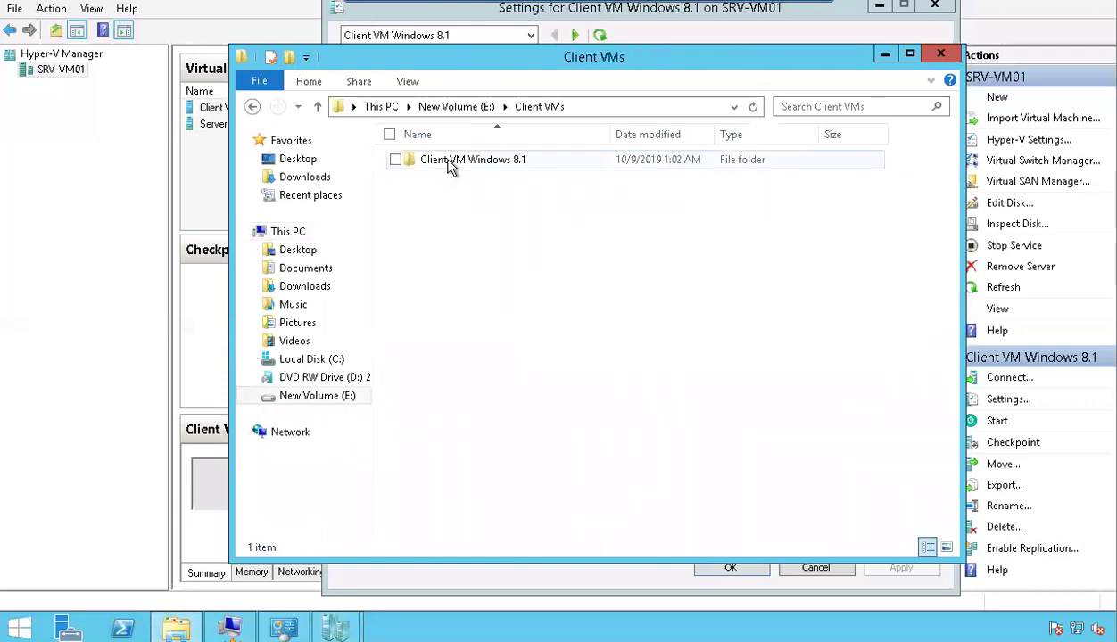
{"action": "double_click", "coordinate": [450, 162]}
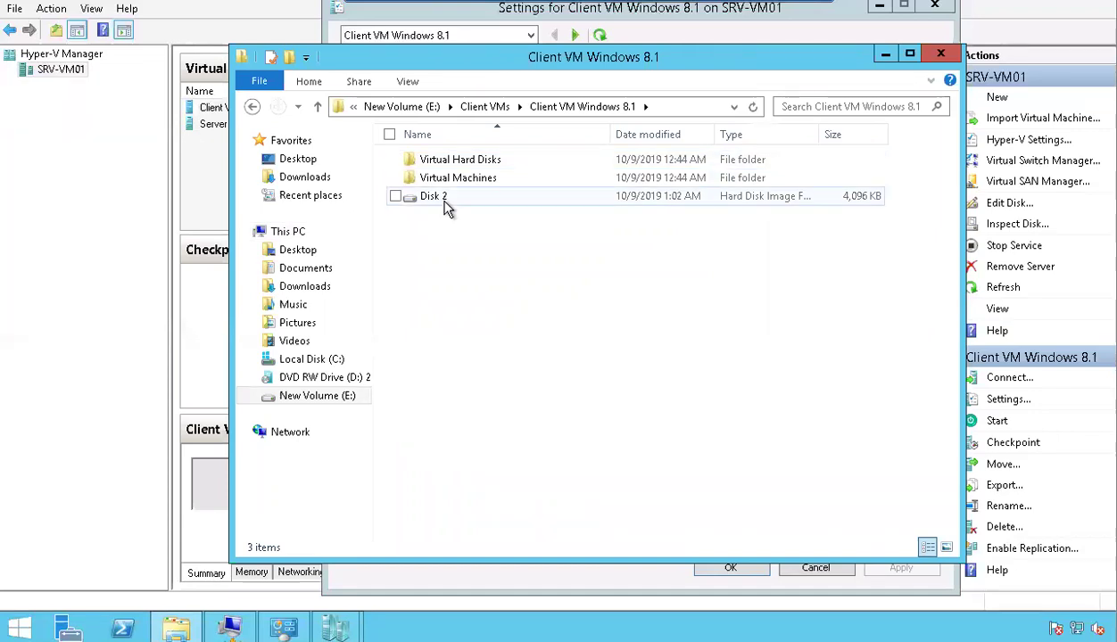
{"action": "left_click", "coordinate": [884, 57]}
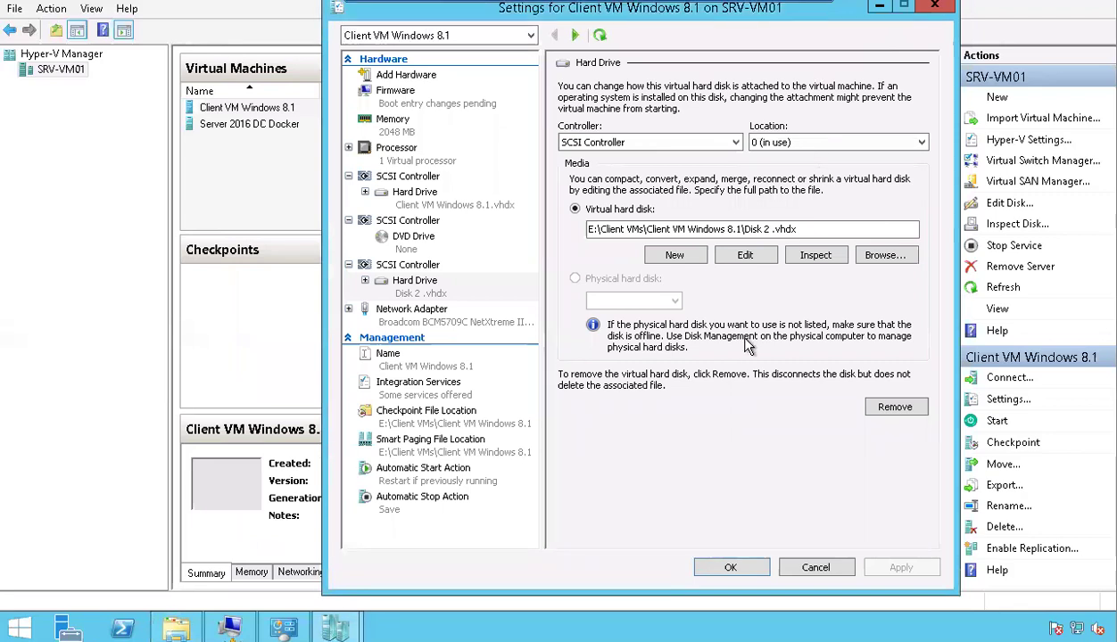
Step: Set the number of virtual processors to 4 and apply the change
{"action": "left_click", "coordinate": [426, 157]}
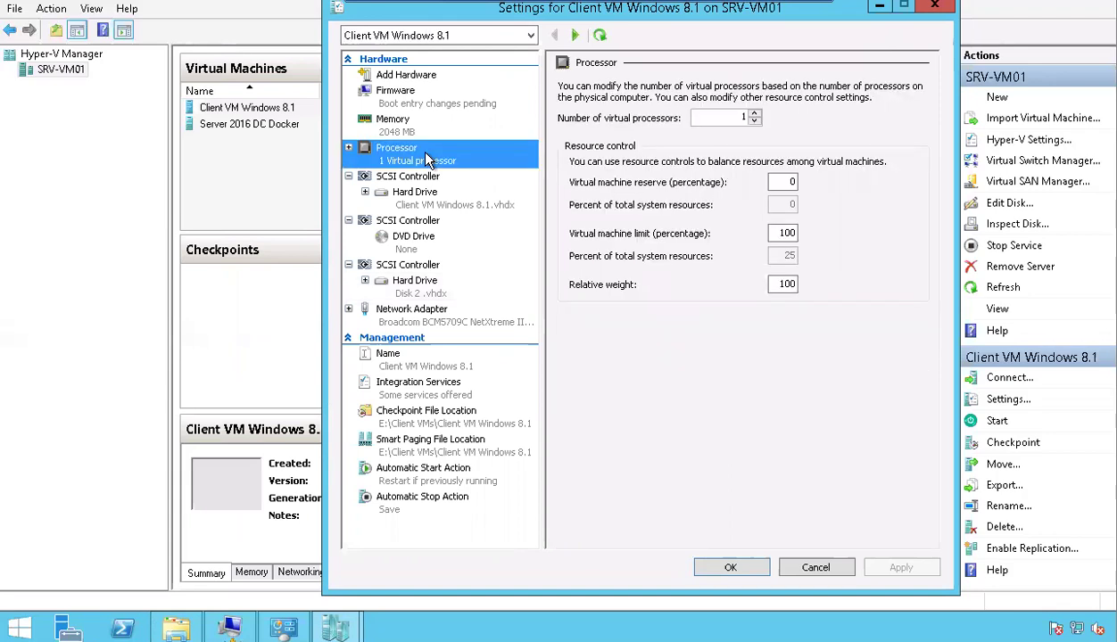
{"action": "left_click", "coordinate": [755, 116]}
{"action": "left_click", "coordinate": [755, 116]}
{"action": "left_click", "coordinate": [754, 116]}
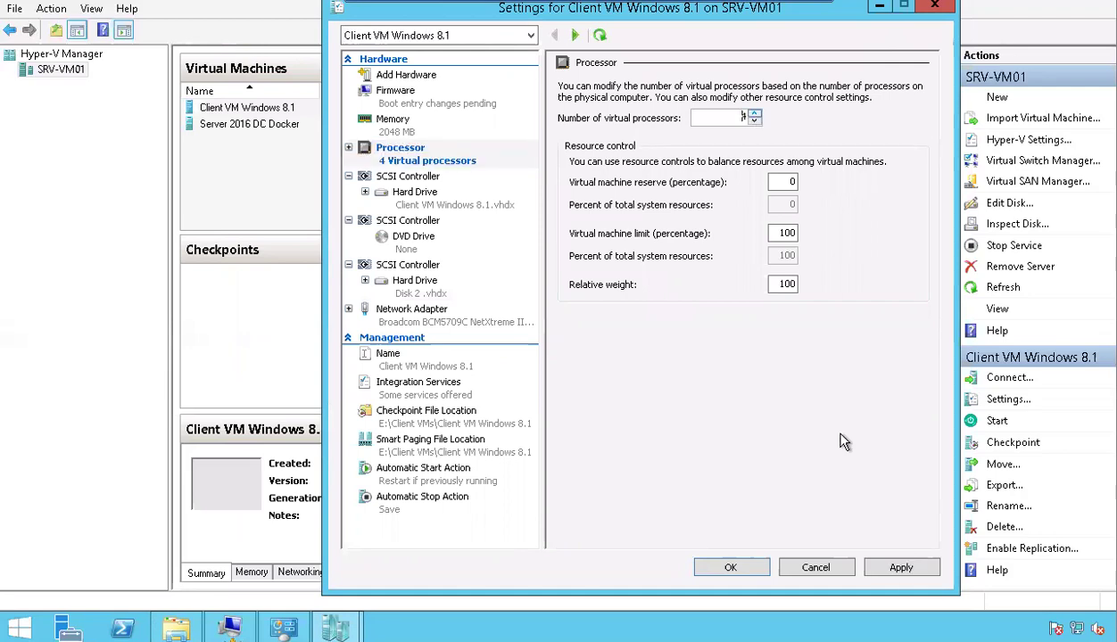
{"action": "left_click", "coordinate": [902, 569]}
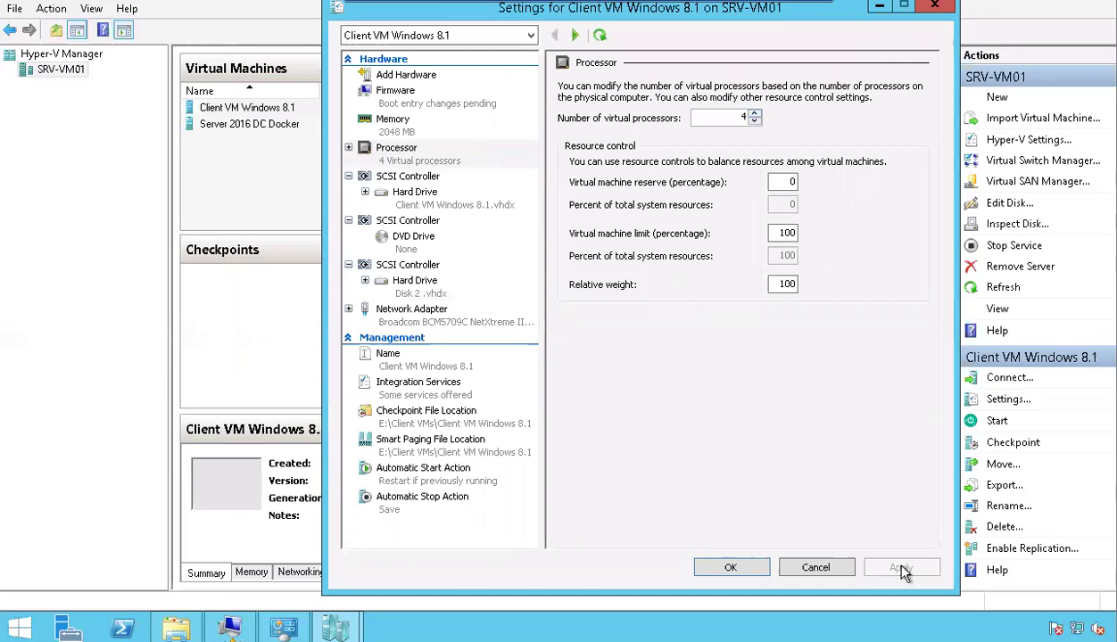
Step: Review the virtual machine's memory settings and its name settings
{"action": "left_click", "coordinate": [402, 134]}
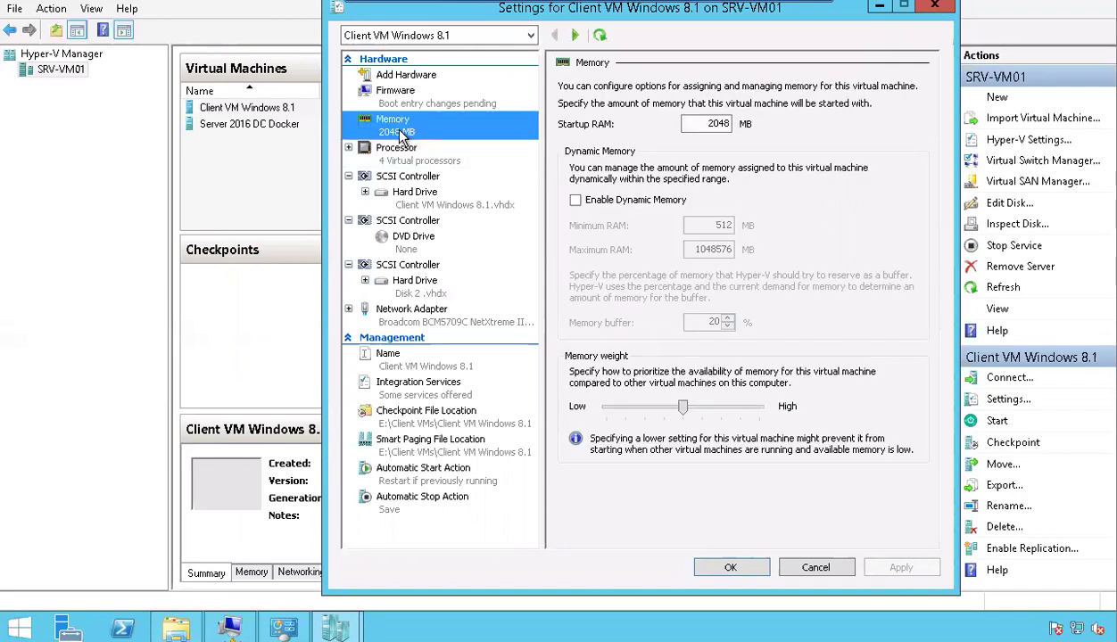
{"action": "left_click", "coordinate": [424, 371]}
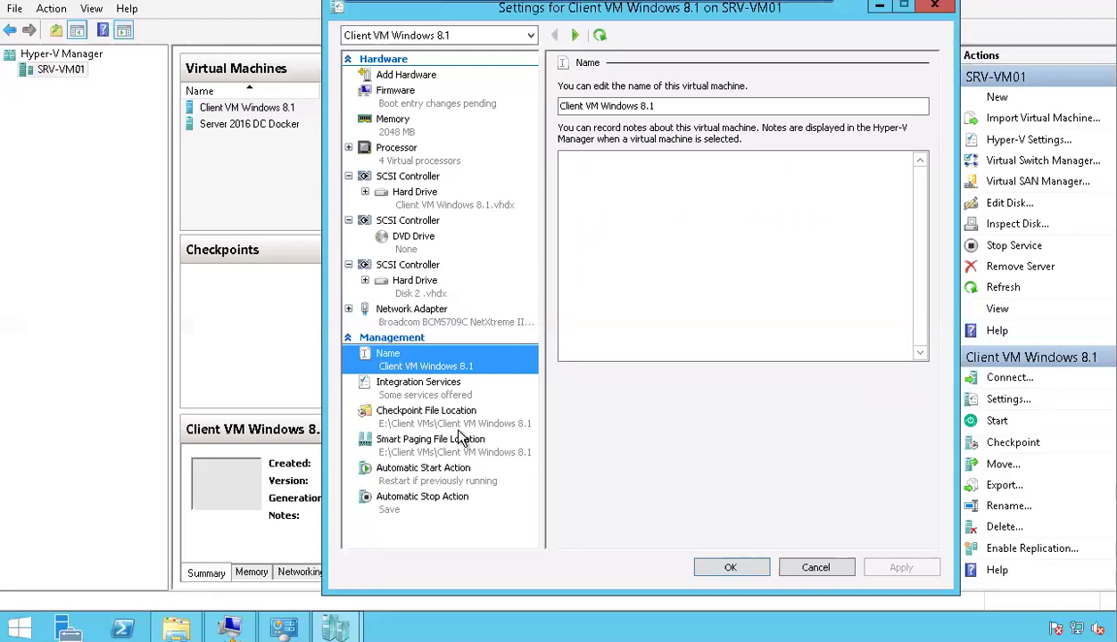
Step: Remove the Disk 2 hard drive from its SCSI controller, apply the change and close the virtual machine settings
{"action": "left_click", "coordinate": [426, 296]}
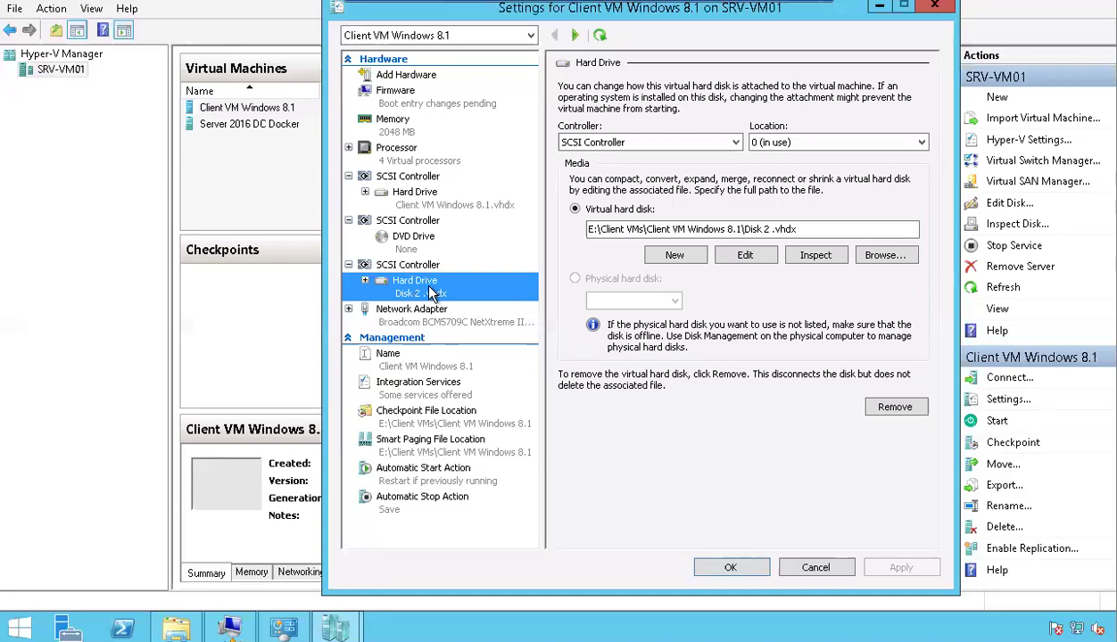
{"action": "left_click", "coordinate": [896, 408]}
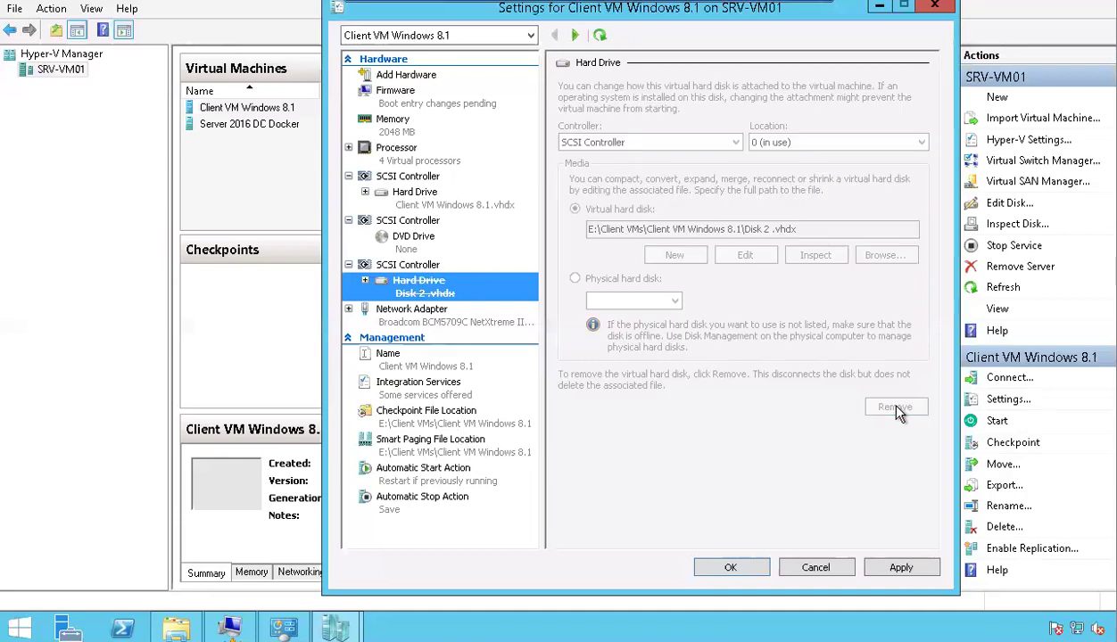
{"action": "left_click", "coordinate": [924, 570]}
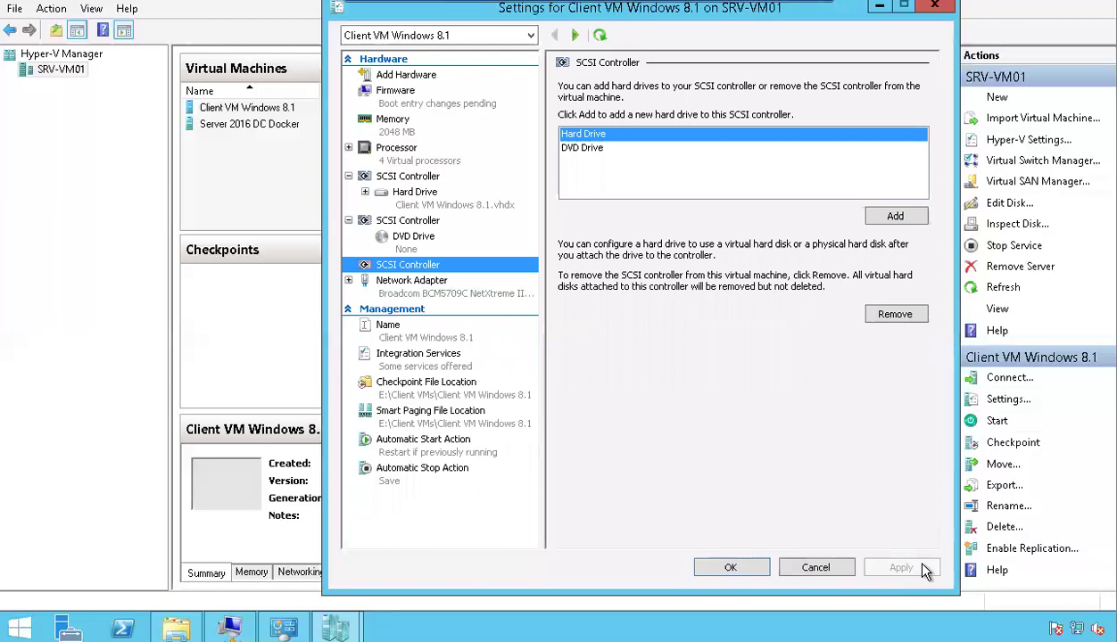
{"action": "left_click", "coordinate": [732, 567]}
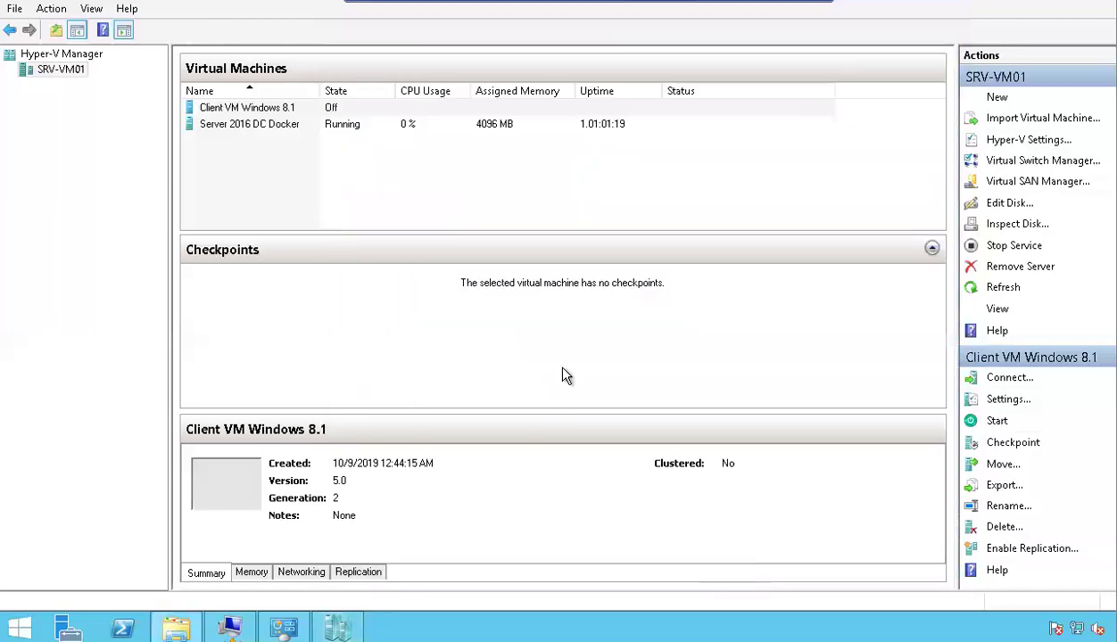